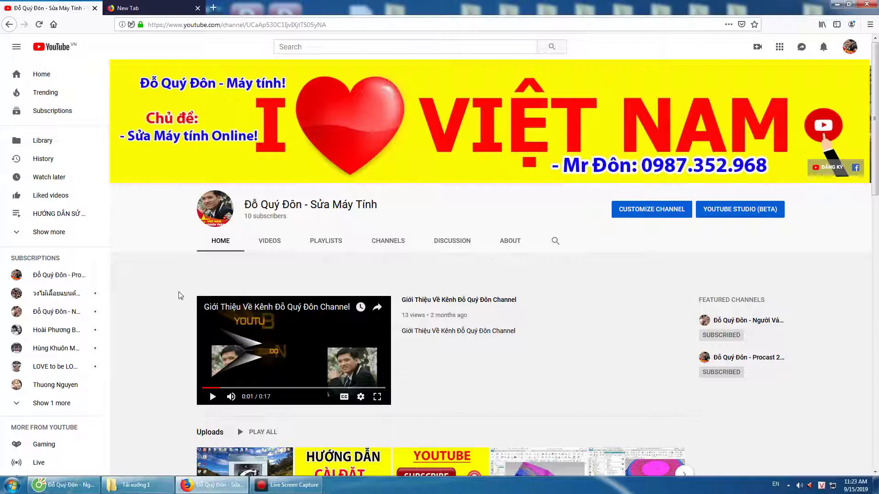
Switch between and scroll the two YouTube channel windows, then reveal the Windows desktop
key("super+d")
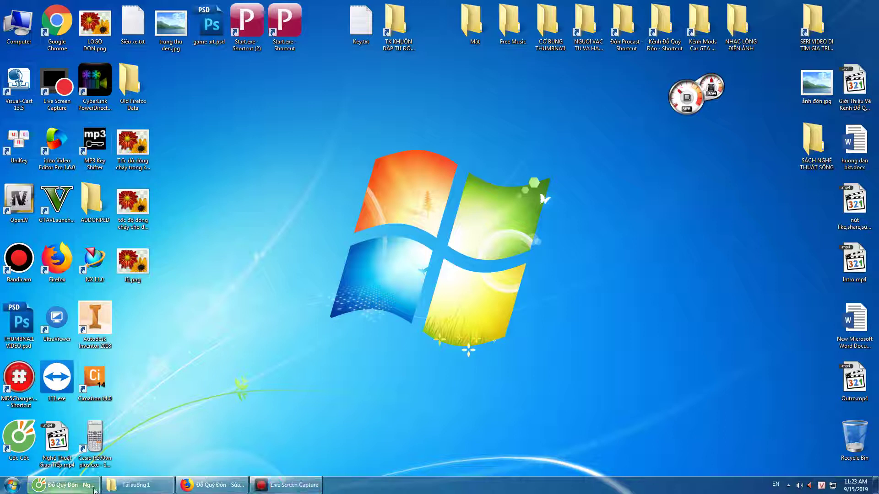
left_click(64, 485)
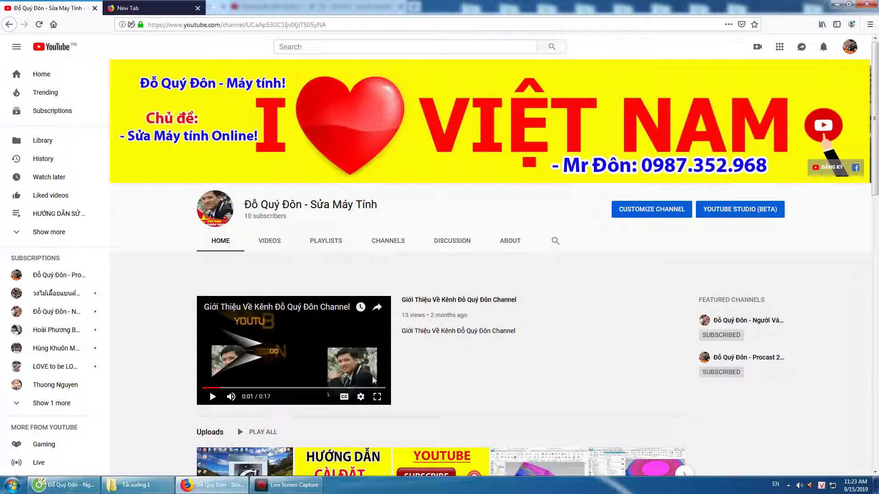
scroll(467, 298, "down", 3)
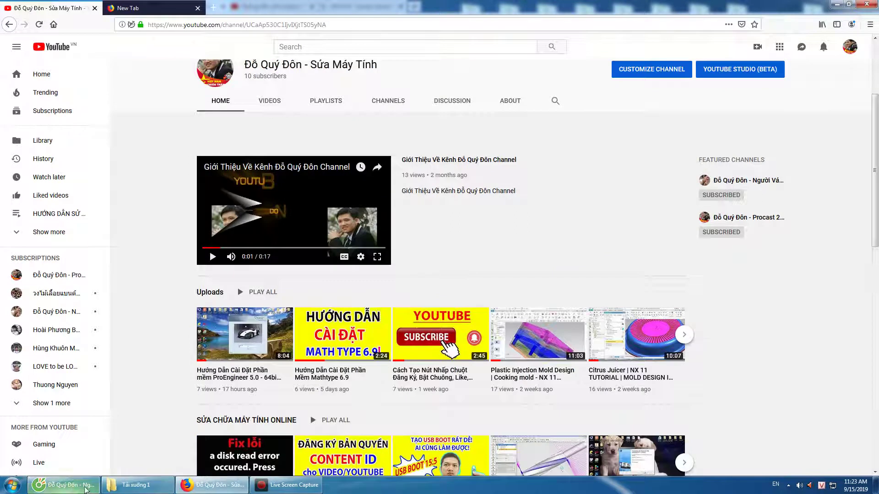
left_click(63, 484)
scroll(204, 347, "down", 1)
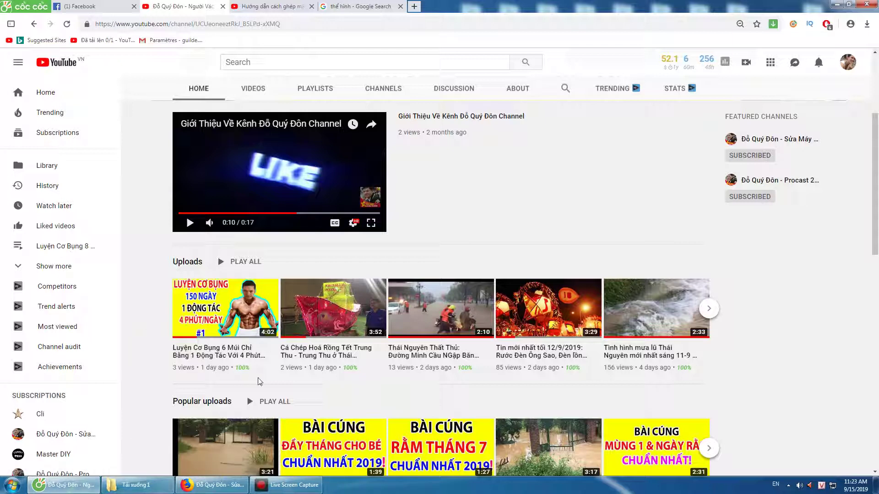
left_click(874, 485)
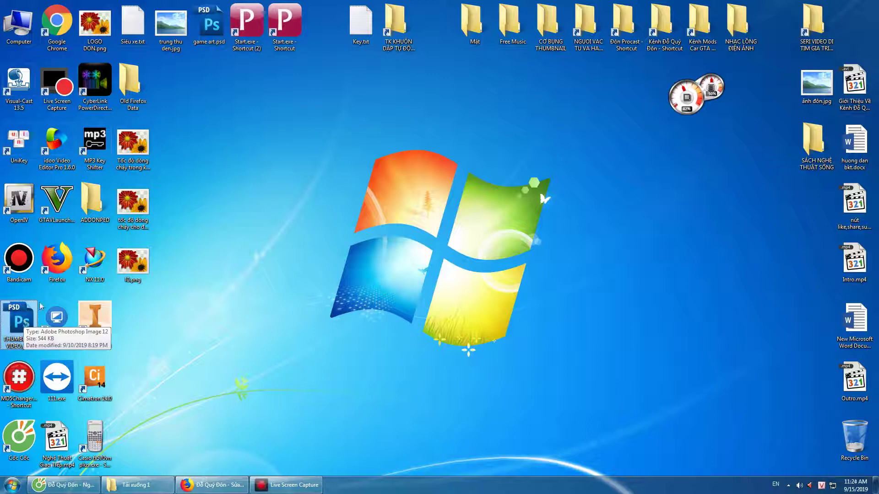
Launch Photoshop CS5 and open CƠ BỤNG THUMBNAIL.psd
left_click(12, 485)
left_click(46, 323)
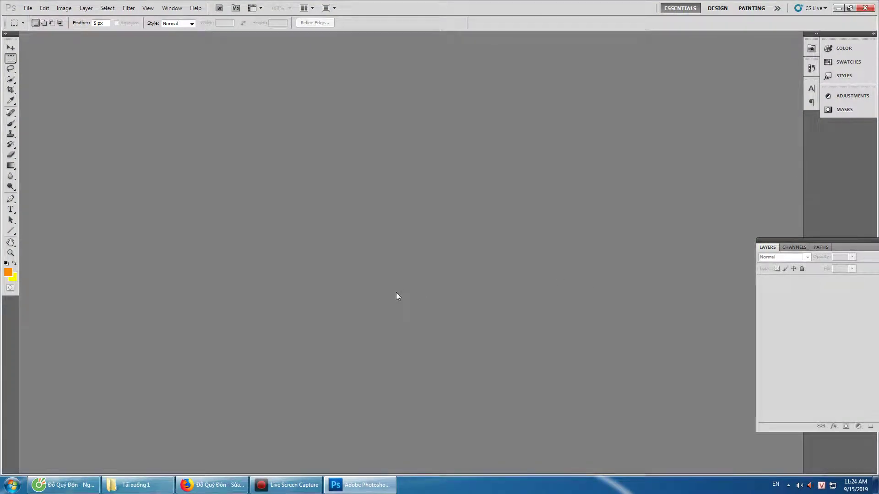
double_click(396, 293)
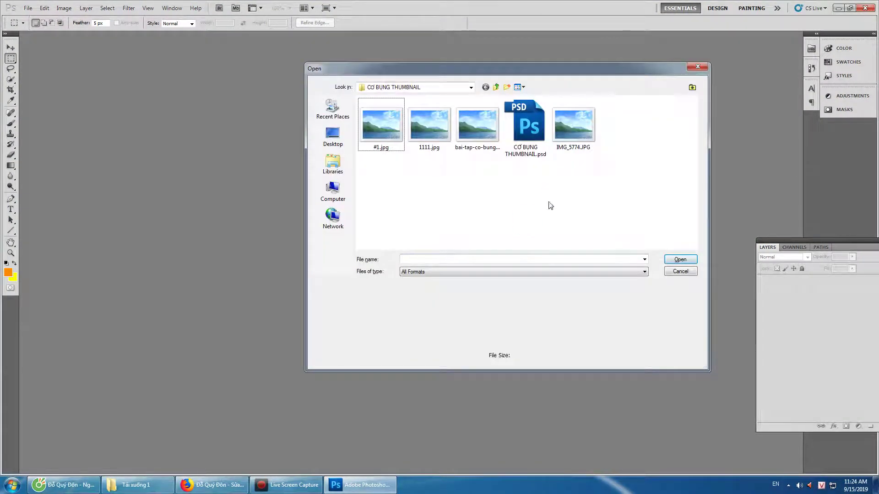
left_click(522, 138)
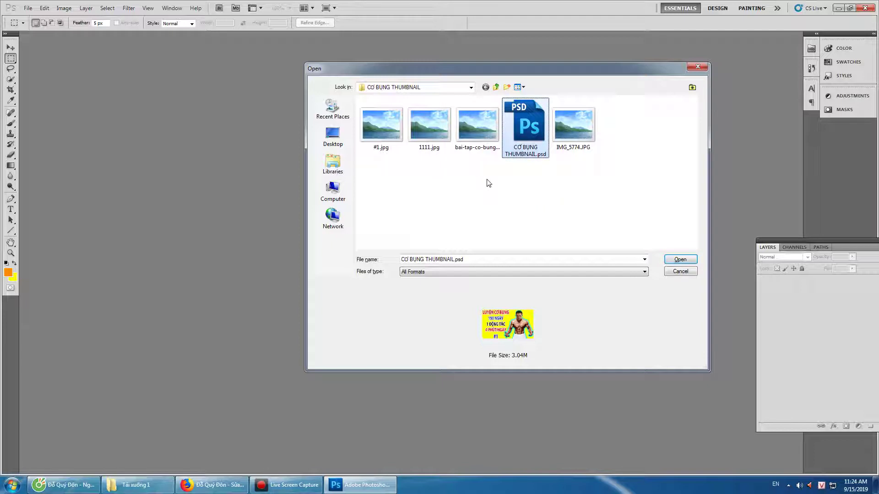
key("Return")
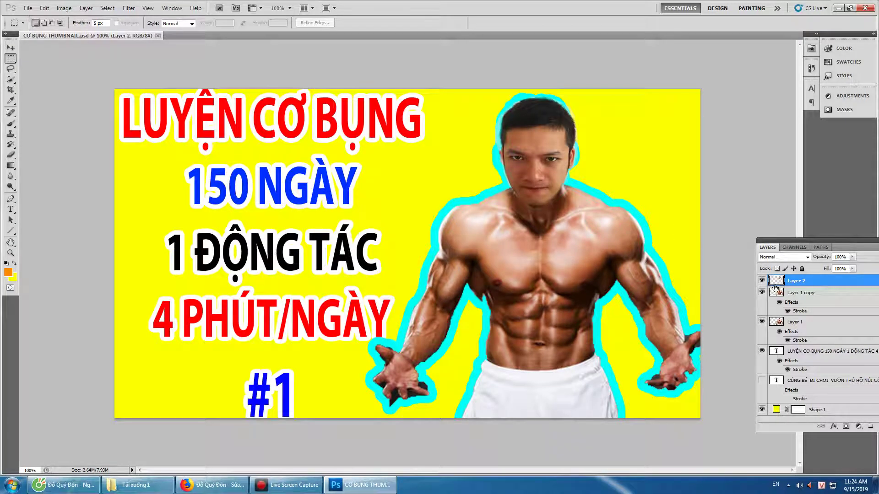
Nudge the face layer with the Move tool, undo it, and close the thumbnail document
left_click(13, 49)
mouse_move(533, 149)
left_mouse_down()
mouse_move(416, 151)
mouse_move(528, 148)
left_mouse_up()
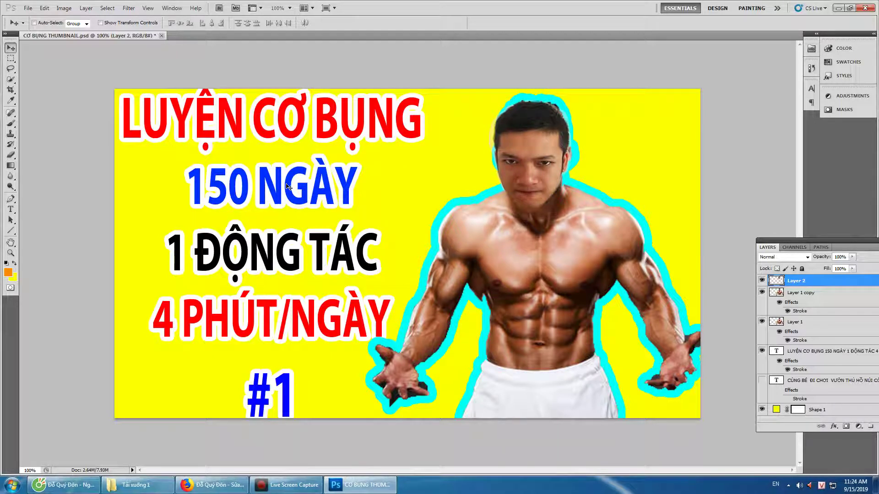
key("ctrl+z")
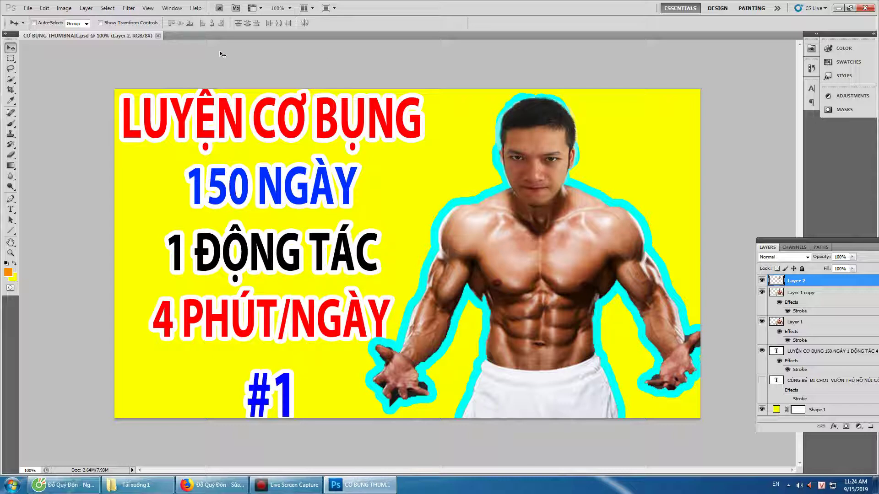
left_click(158, 36)
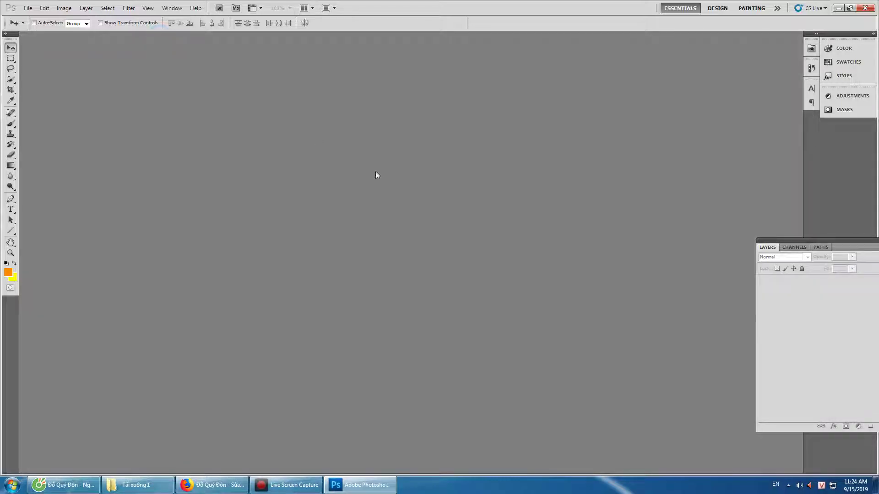
Duplicate the thumbnail PSD as 222.psd, open it, and delete the pasted face layer
double_click(376, 171)
left_click(548, 154)
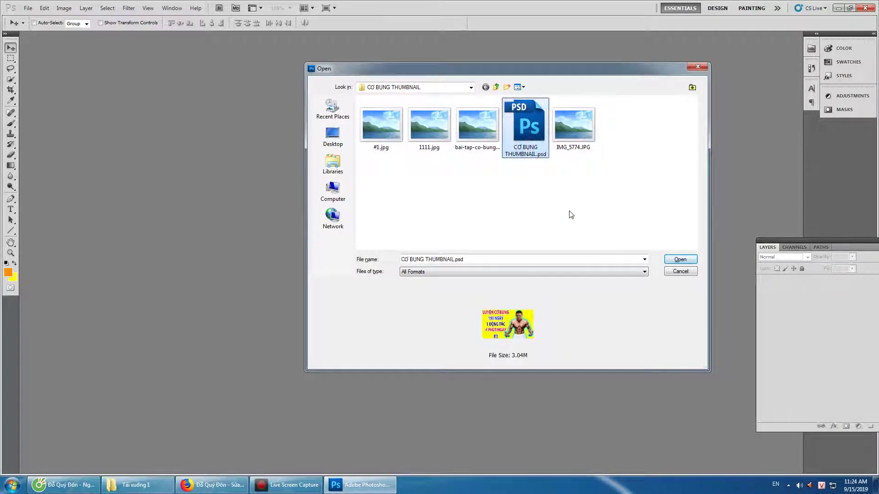
key("ctrl+c")
key("ctrl+v")
key("F2")
type("222")
key("Return")
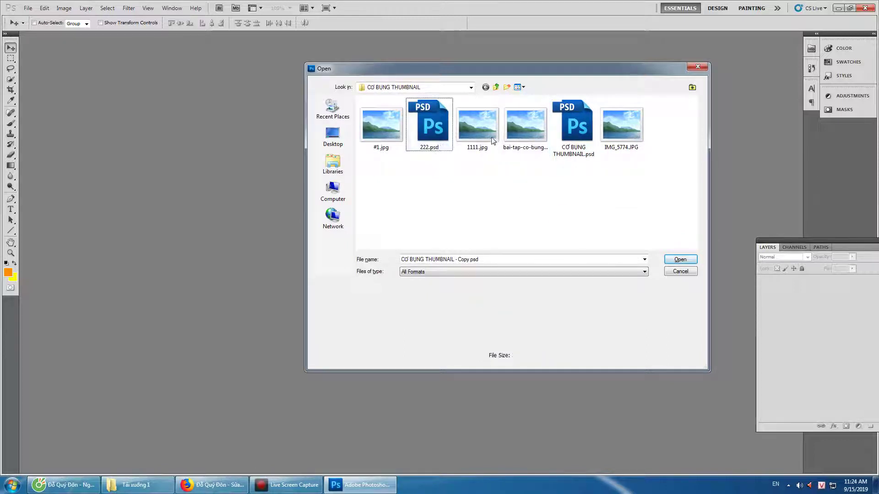
double_click(430, 137)
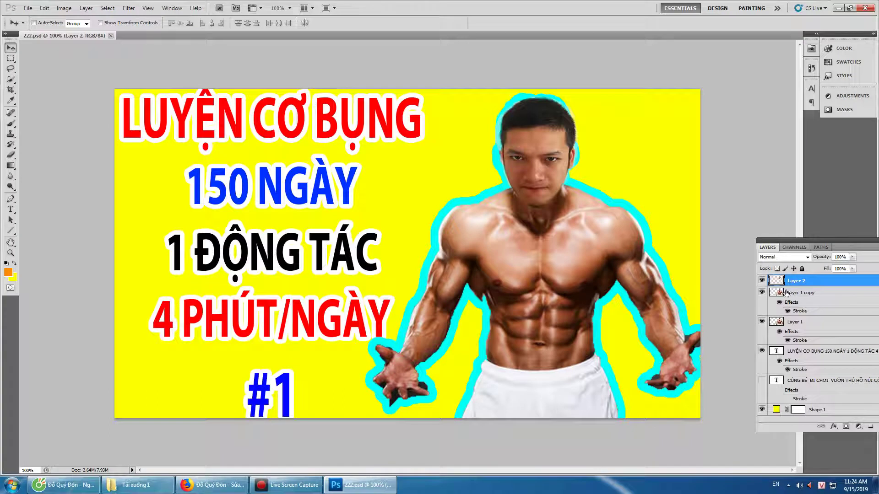
key("Delete")
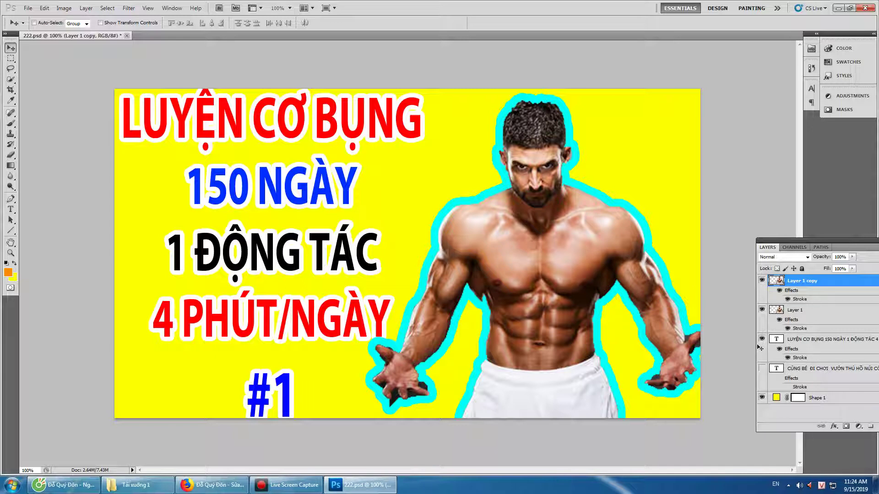
Delete the LUYỆN CƠ BỤNG title and Layer 1, then centre Layer 1 copy's muscular man
left_click(788, 340)
key("Delete")
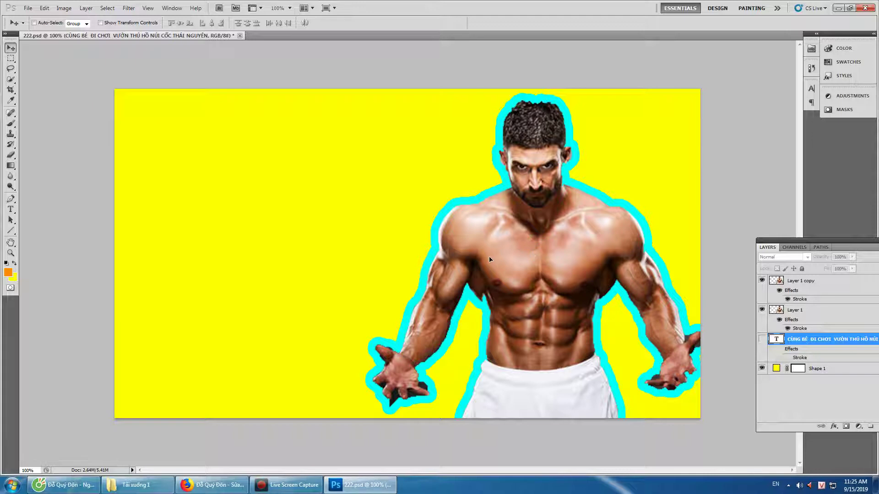
left_click(779, 312)
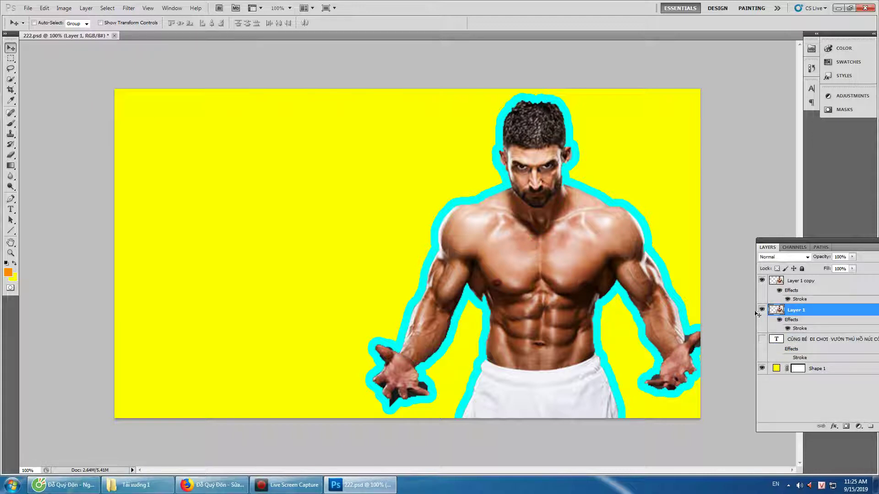
key("Delete")
left_click(799, 280)
mouse_move(586, 273)
left_mouse_down()
mouse_move(430, 278)
mouse_move(429, 286)
left_mouse_up()
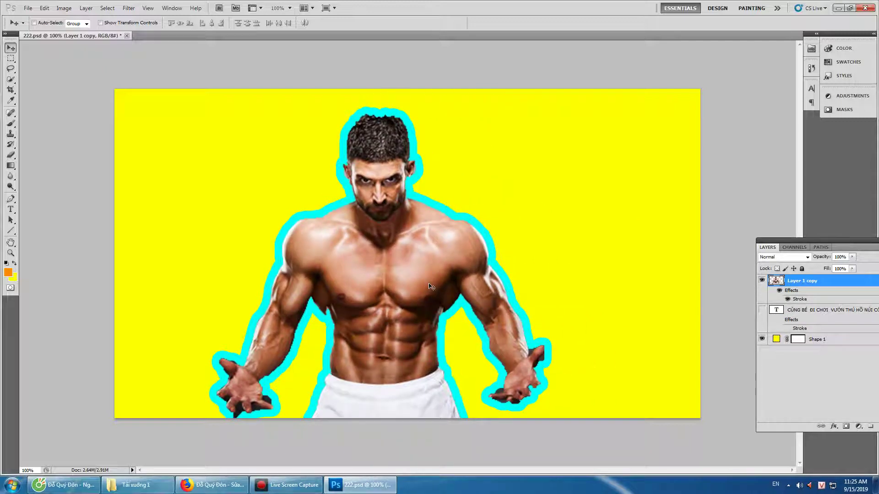
Scale the muscular man up slightly so he reaches the canvas top, and commit the transform
key("ctrl+t")
left_click_drag(546, 113, 565, 93)
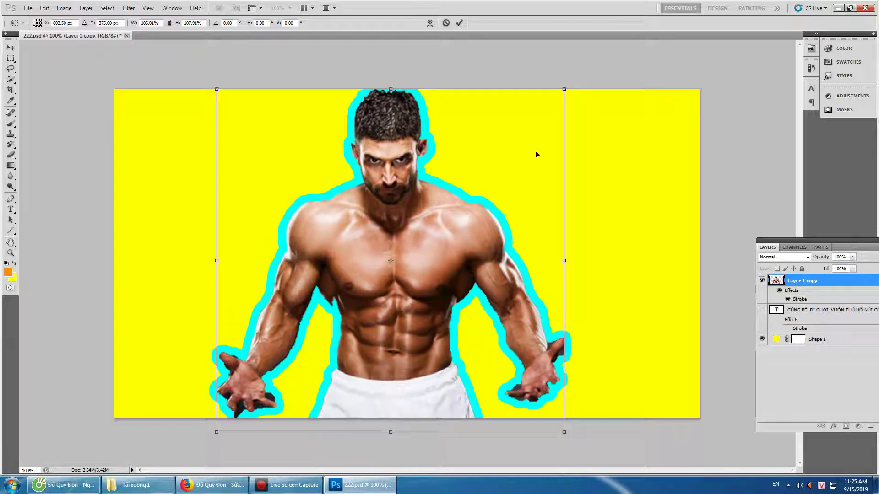
left_click_drag(537, 155, 542, 159)
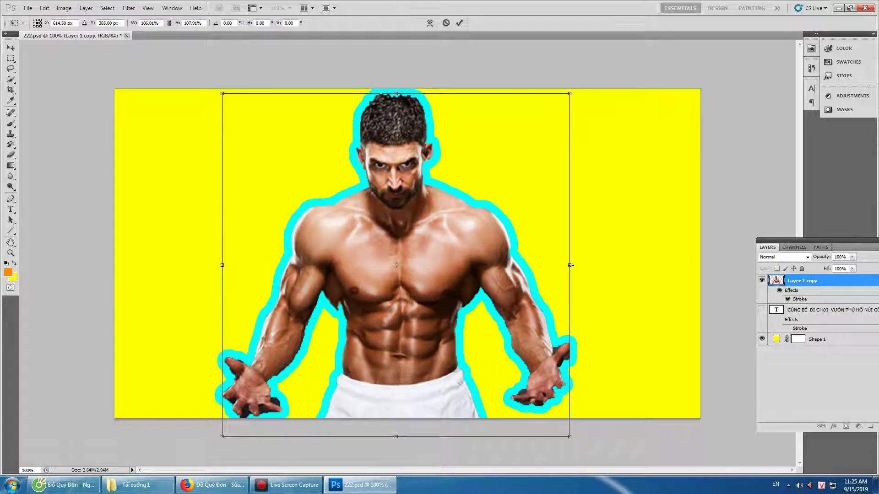
left_click_drag(571, 265, 588, 271)
left_click(10, 48)
key("Return")
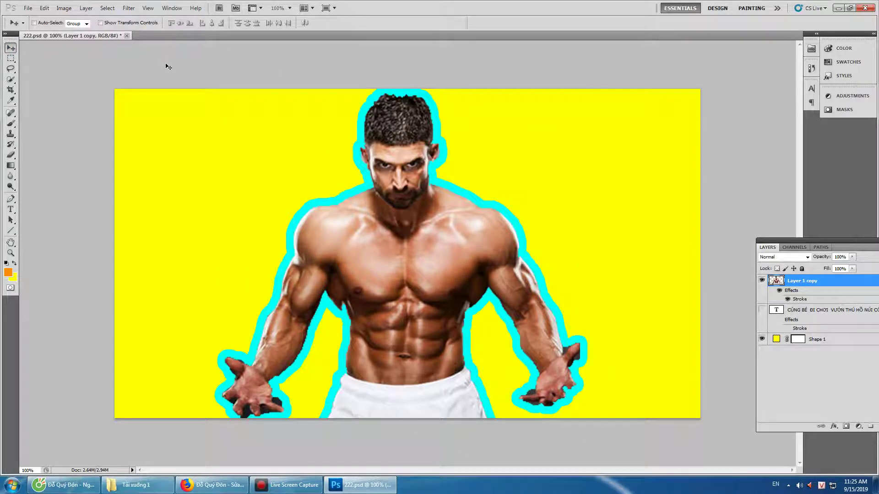
key("ctrl+o")
Open the IMG_5774.JPG face photo as its own document
left_click(614, 138)
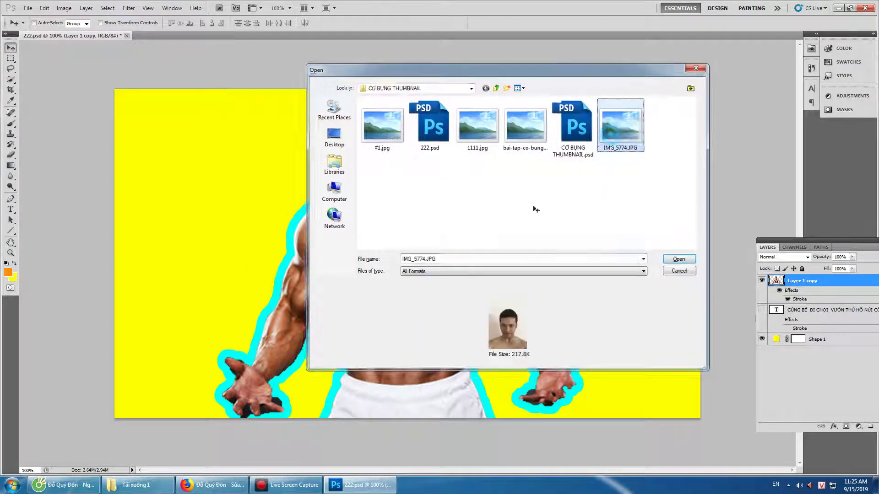
key("Return")
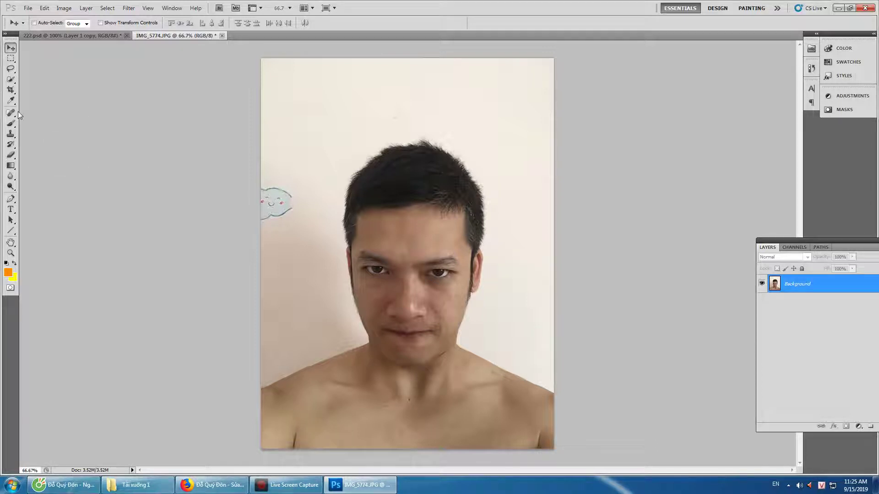
left_click(11, 81)
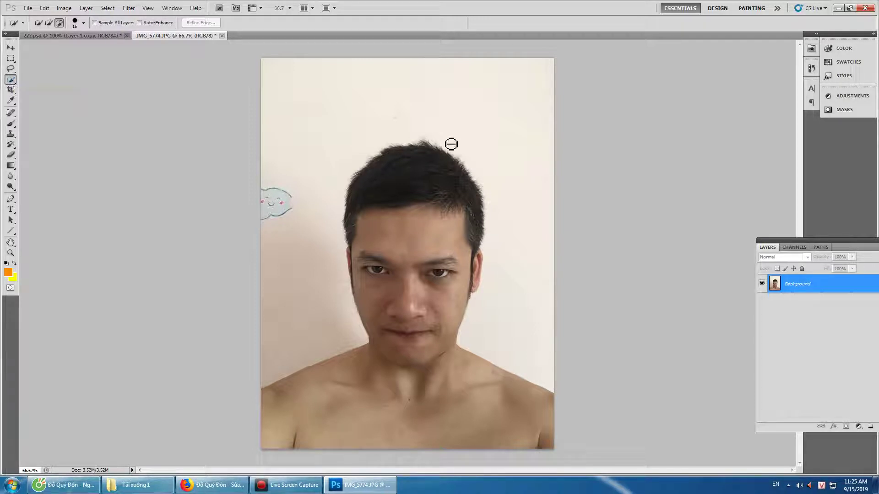
Try selecting the presenter's hair with Quick Selection in add mode
left_click(429, 144)
left_click(48, 23)
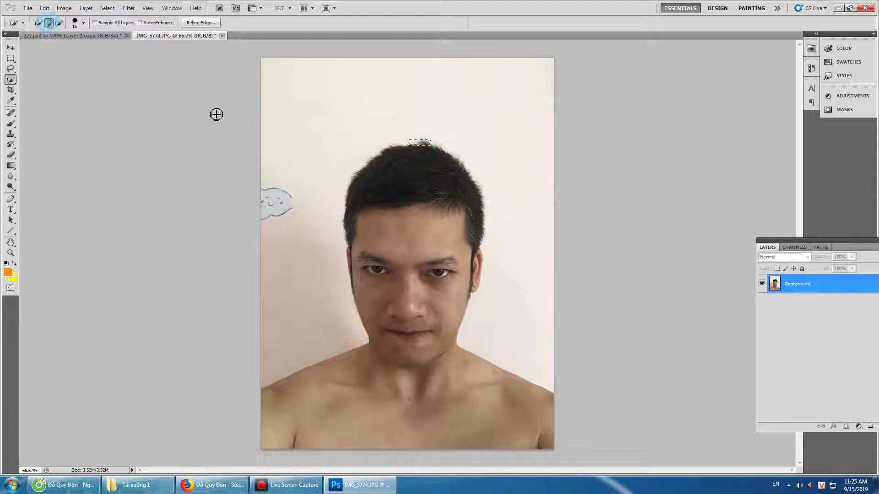
left_click(409, 144)
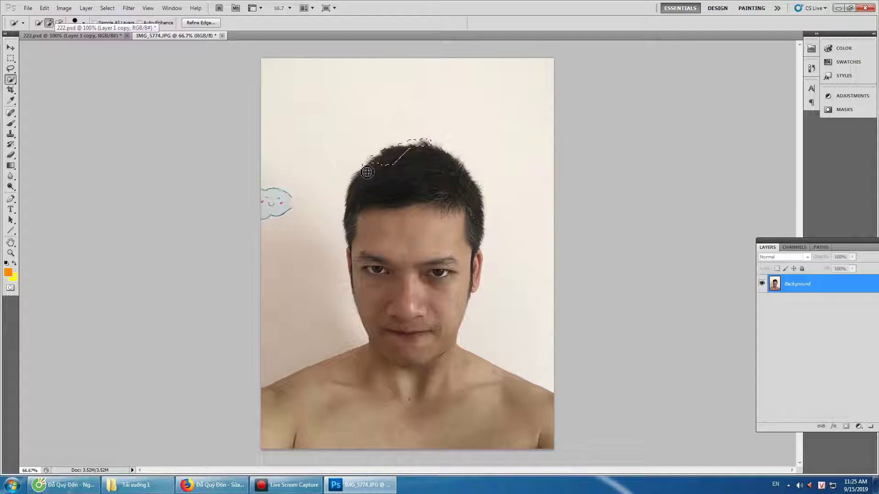
mouse_move(366, 166)
left_mouse_down()
mouse_move(351, 229)
mouse_move(363, 259)
mouse_move(365, 314)
mouse_move(416, 359)
mouse_move(398, 363)
mouse_move(451, 354)
left_mouse_up()
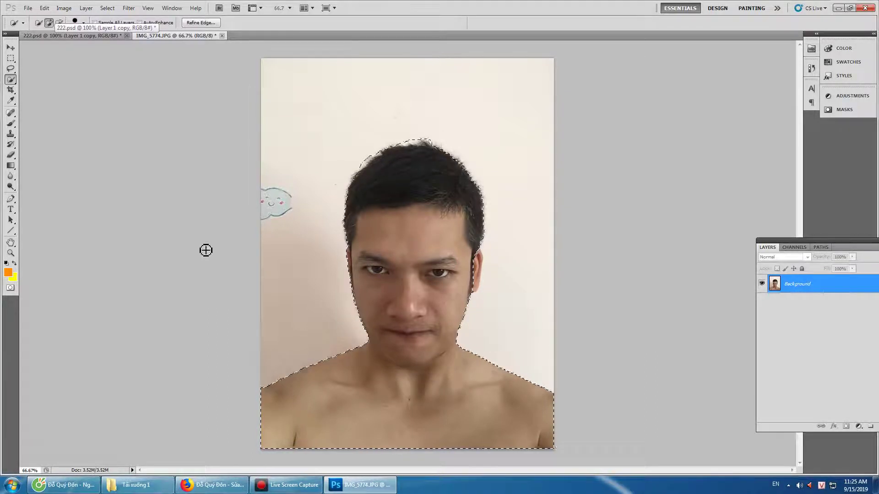
Try the Move, Rectangular Marquee and Eyedropper tools, sampling a colour from the photo
left_click(11, 48)
left_click(11, 58)
left_click(383, 235)
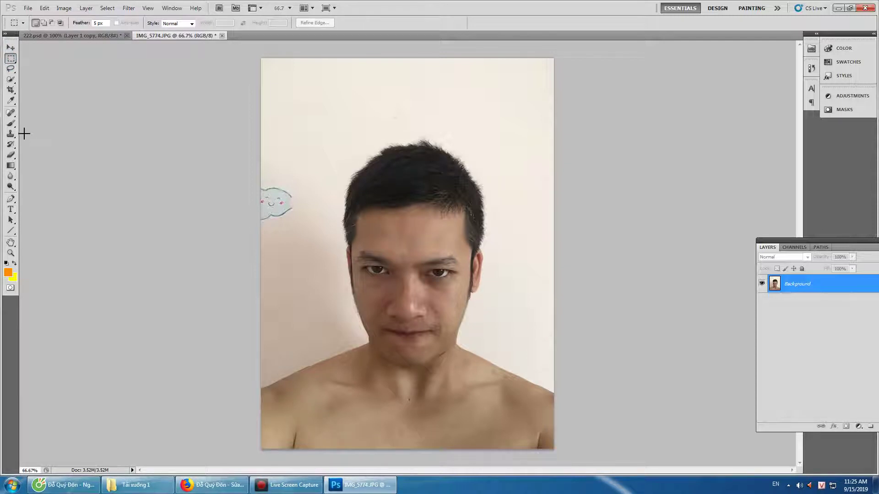
left_click(11, 101)
left_click(359, 170)
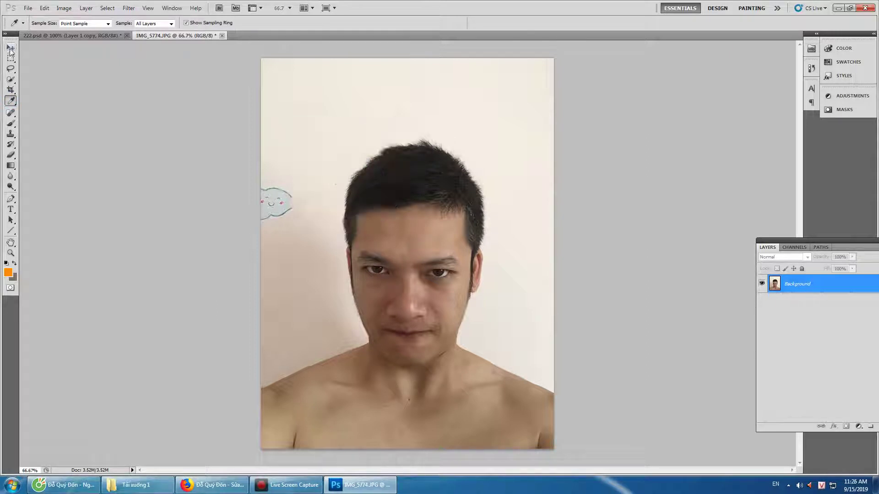
left_click(10, 48)
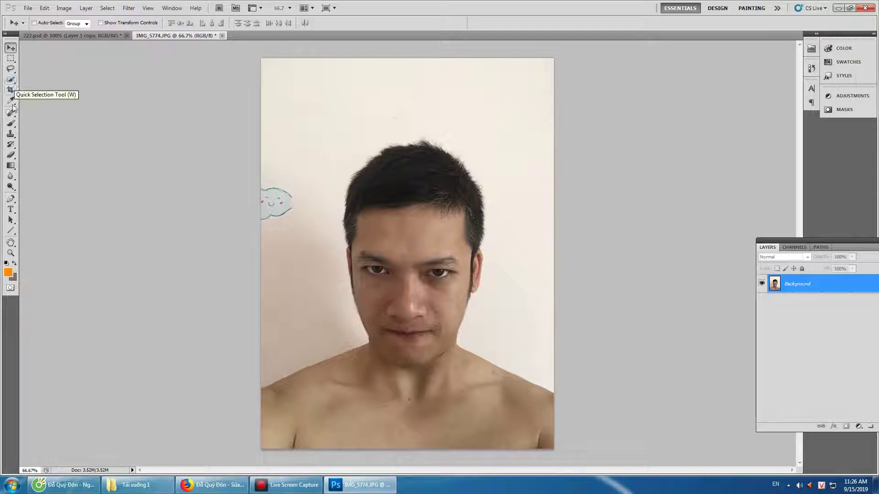
Brush a small Quick Selection along the left edge of the hair
left_click(11, 80)
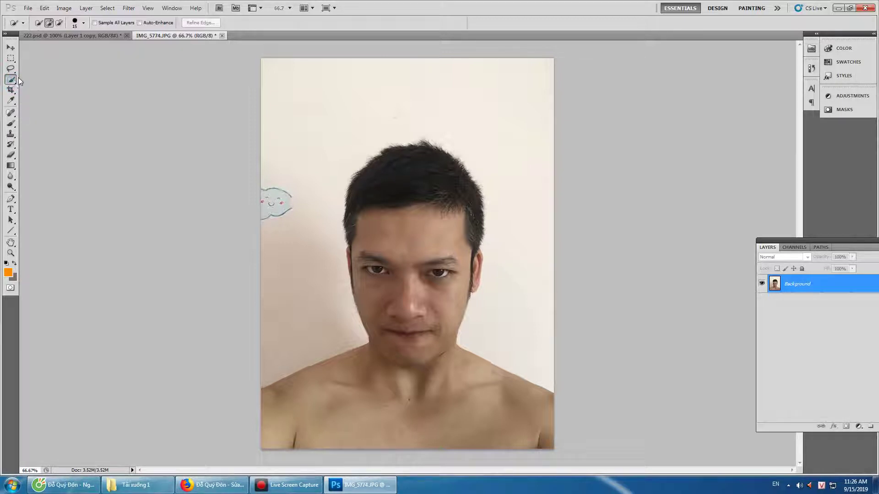
left_click(23, 23)
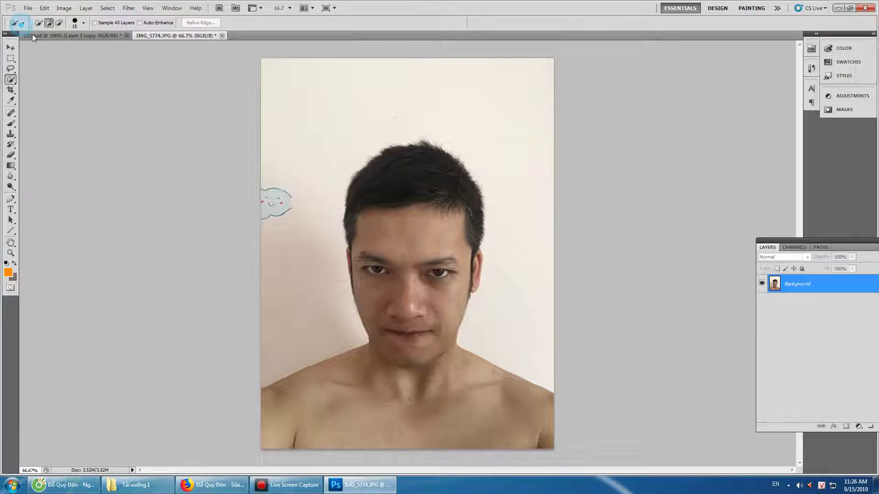
left_click_drag(363, 190, 341, 211)
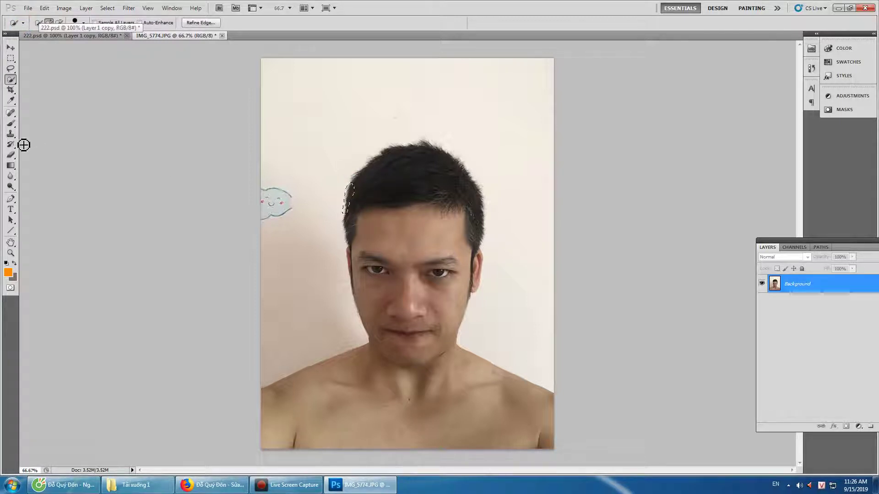
left_click(11, 145)
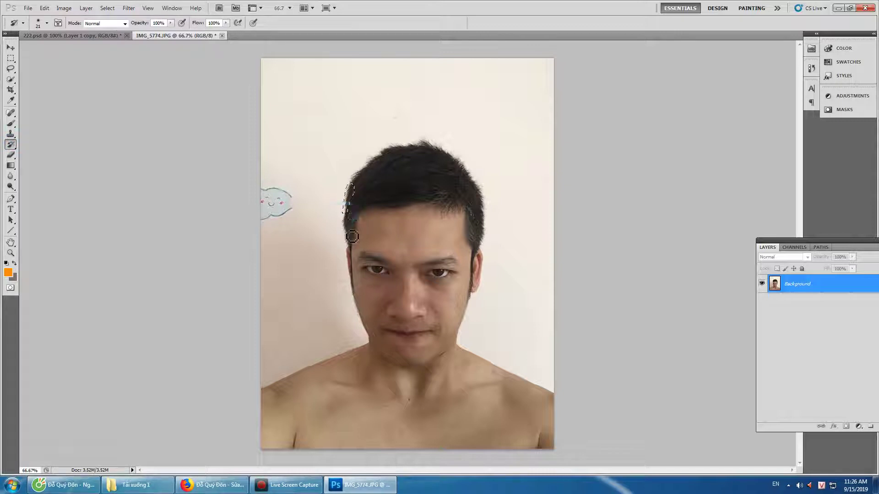
left_click(10, 47)
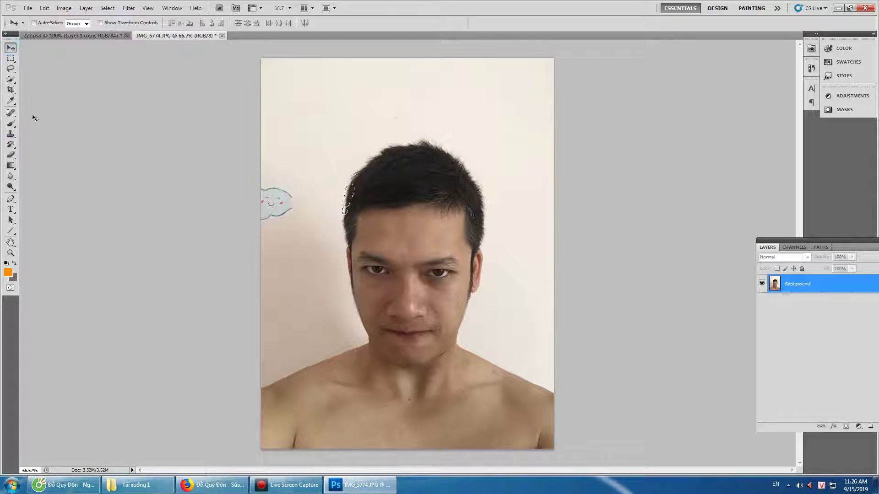
Clear the stray selection, lasso around the presenter's head and neck, and return to 222.psd
left_click(11, 58)
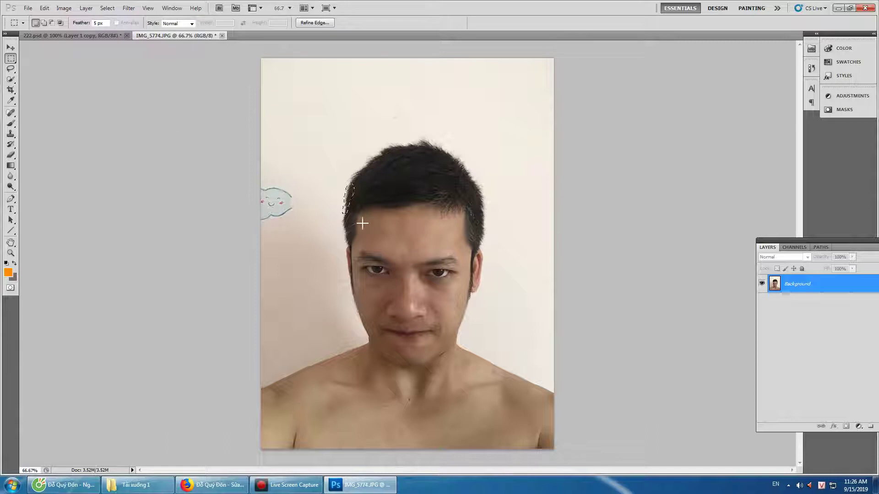
left_click(346, 202)
left_click(11, 68)
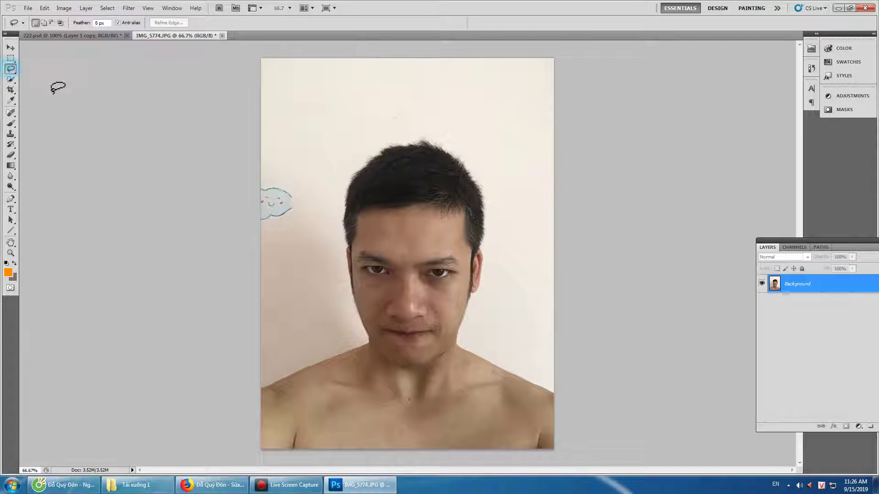
mouse_move(358, 178)
left_mouse_down()
mouse_move(342, 212)
mouse_move(347, 249)
left_mouse_up()
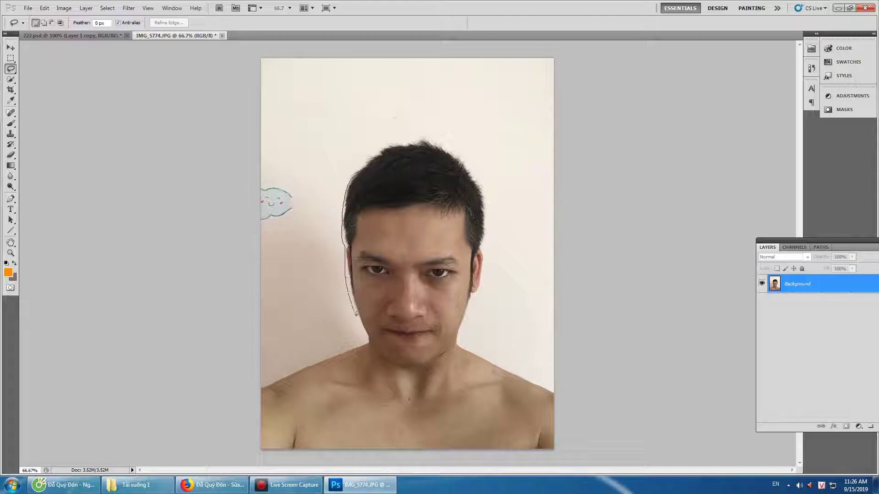
left_click_drag(379, 352, 427, 366)
left_click_drag(483, 277, 486, 241)
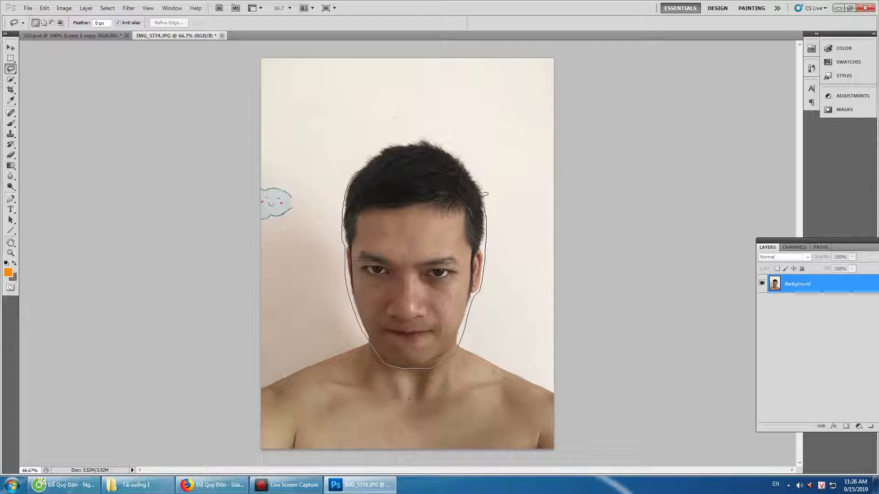
mouse_move(474, 173)
left_mouse_down()
mouse_move(424, 139)
mouse_move(371, 153)
left_mouse_up()
left_click_drag(350, 182, 349, 188)
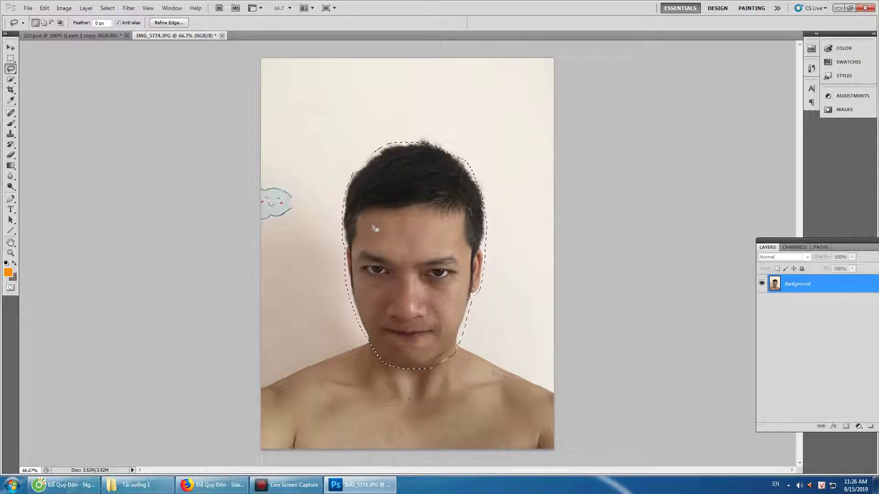
left_click(44, 36)
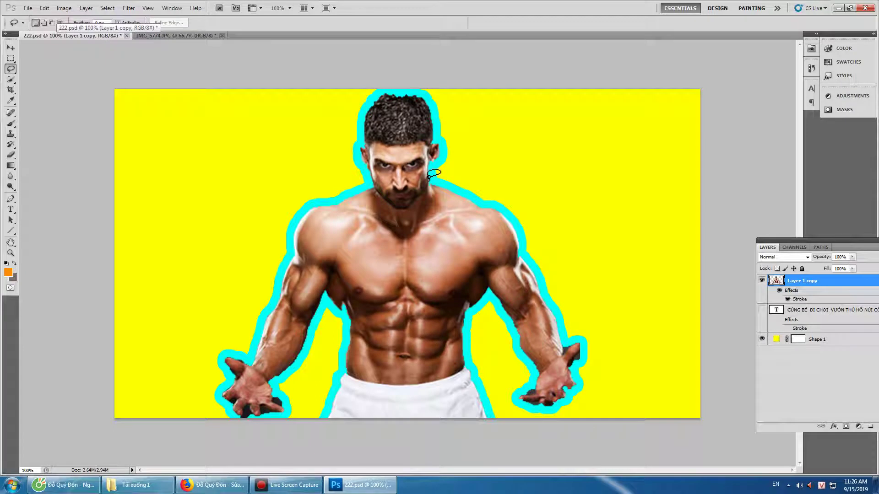
Paste the face into 222.psd and scale it down onto the muscular body's head
key("ctrl+v")
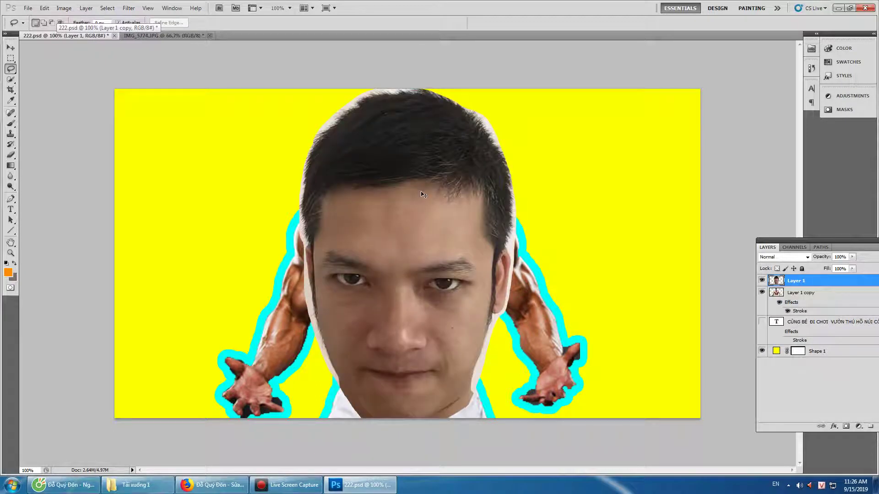
key("ctrl+t")
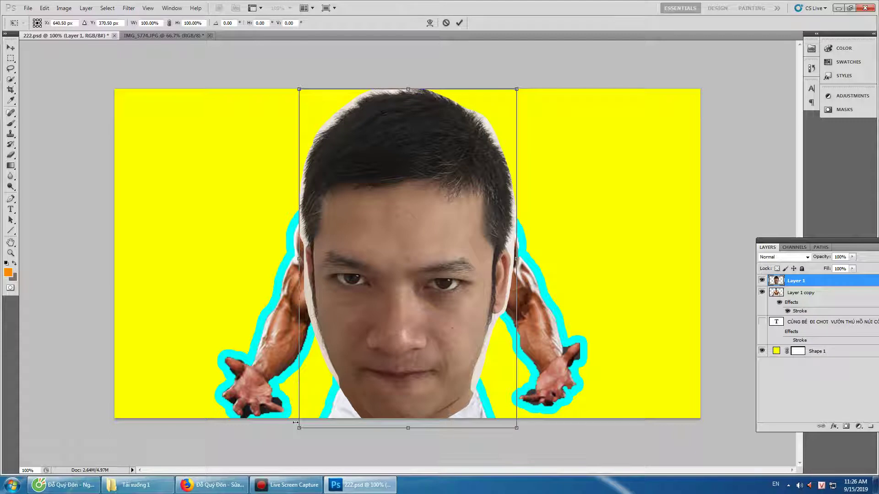
left_click_drag(299, 429, 417, 214)
left_click_drag(469, 198, 404, 198)
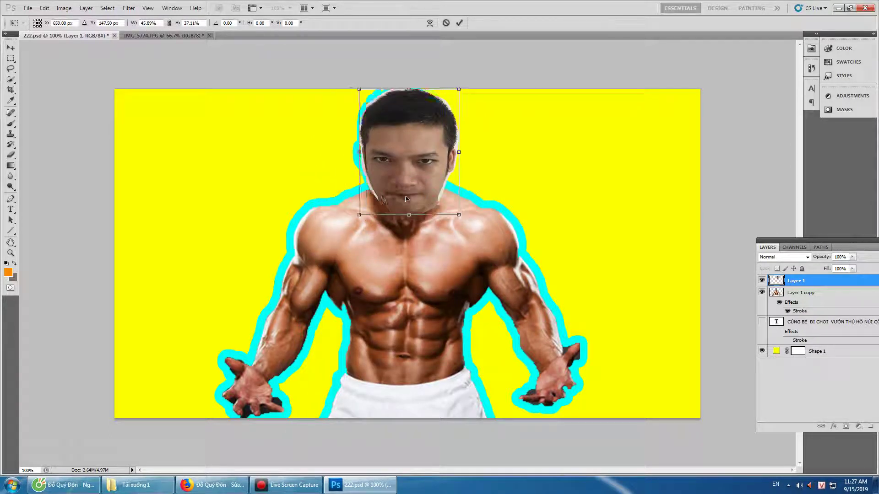
left_click_drag(451, 215, 450, 206)
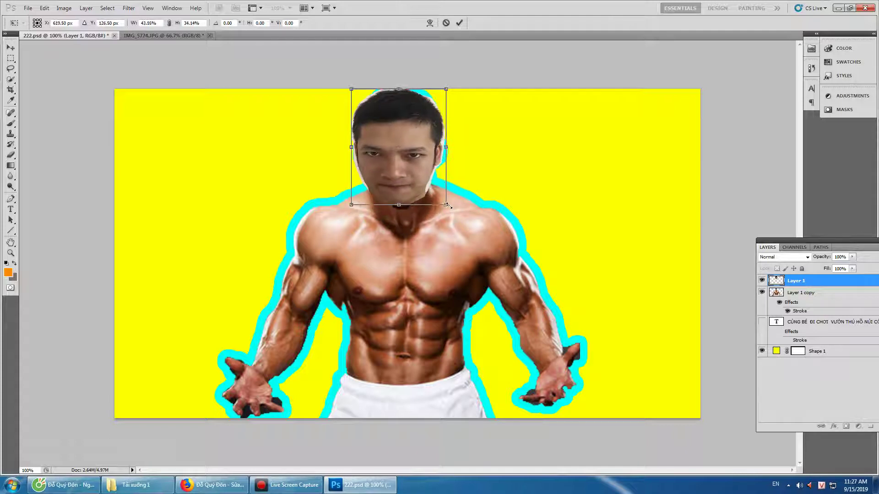
left_click_drag(352, 204, 357, 206)
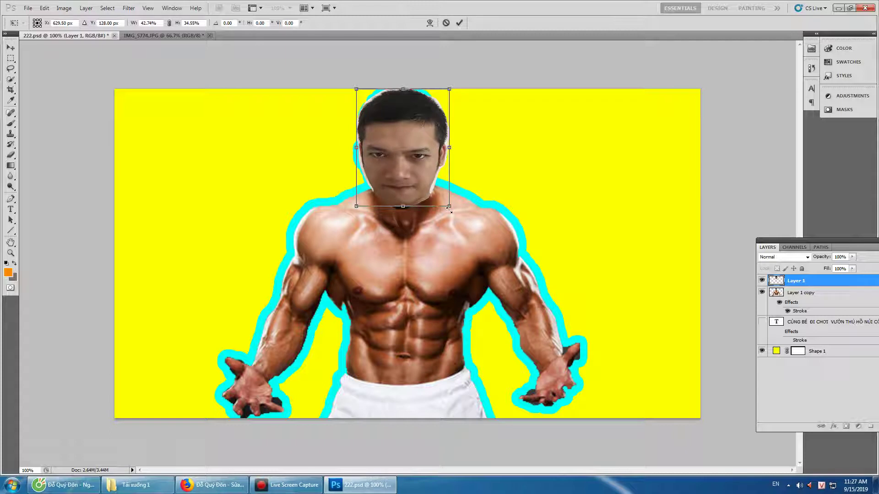
left_click_drag(449, 206, 445, 211)
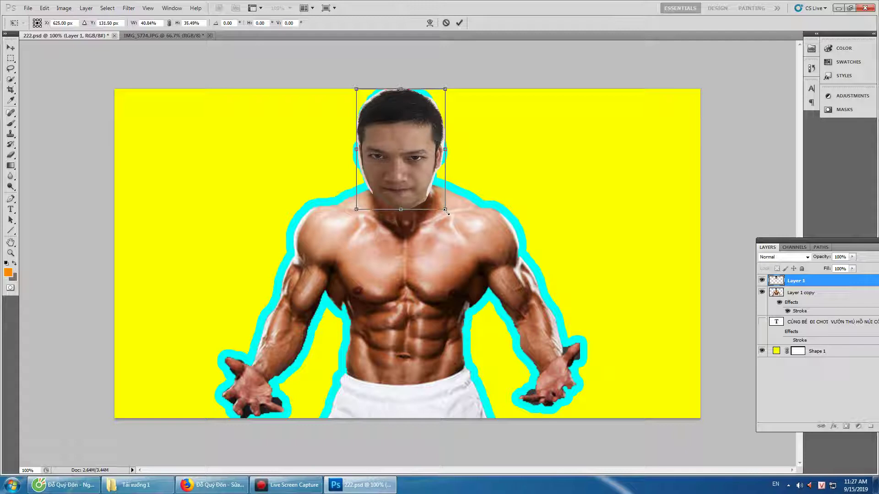
left_click(10, 48)
left_click(390, 182)
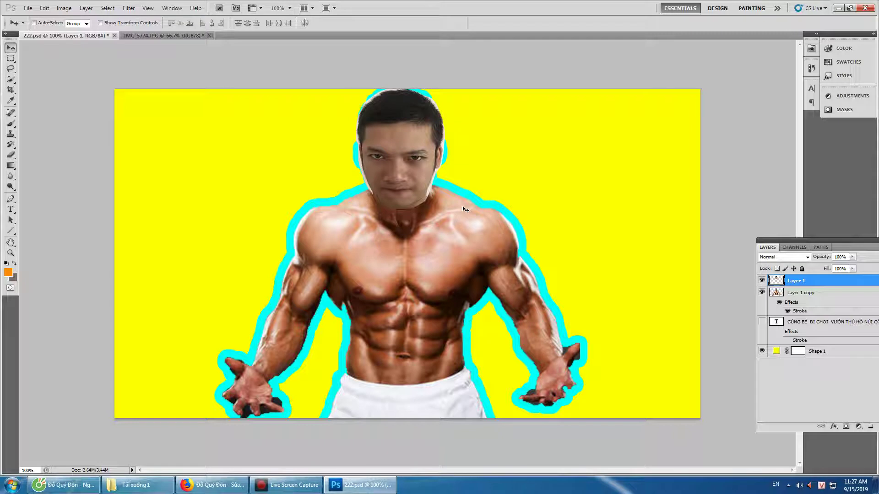
Drop the face layer to 53% opacity, narrow it to fit, then restore 100% opacity
left_click(852, 257)
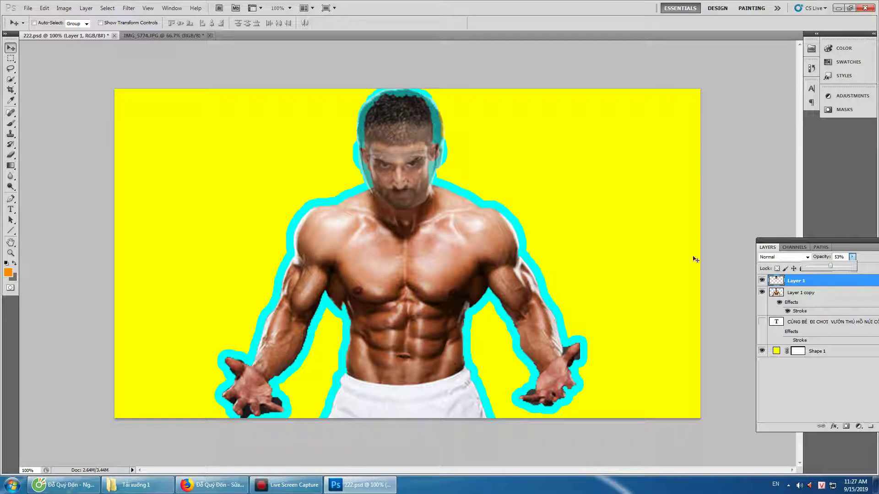
key("ctrl+t")
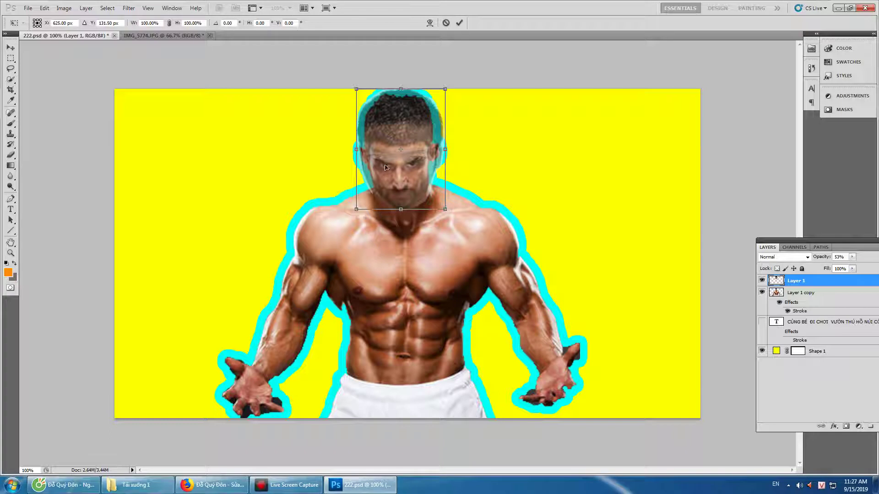
left_click_drag(356, 150, 358, 150)
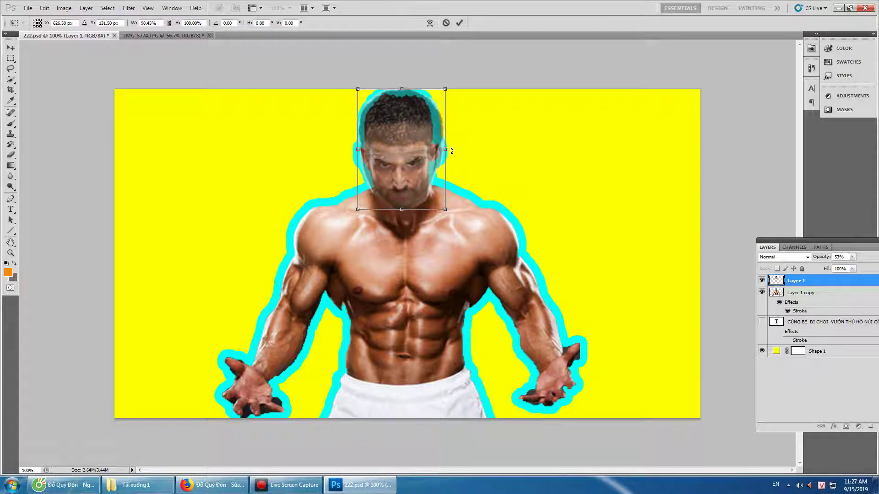
left_click_drag(448, 150, 446, 150)
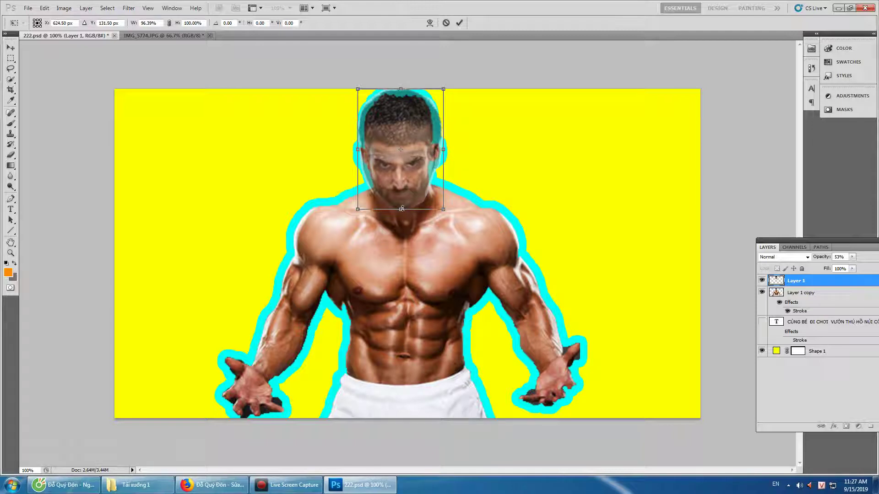
left_click(854, 261)
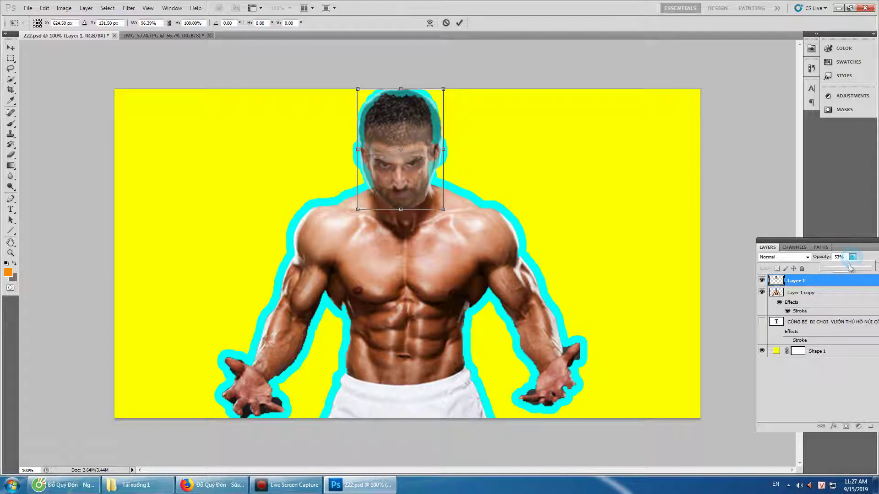
left_click_drag(848, 266, 876, 268)
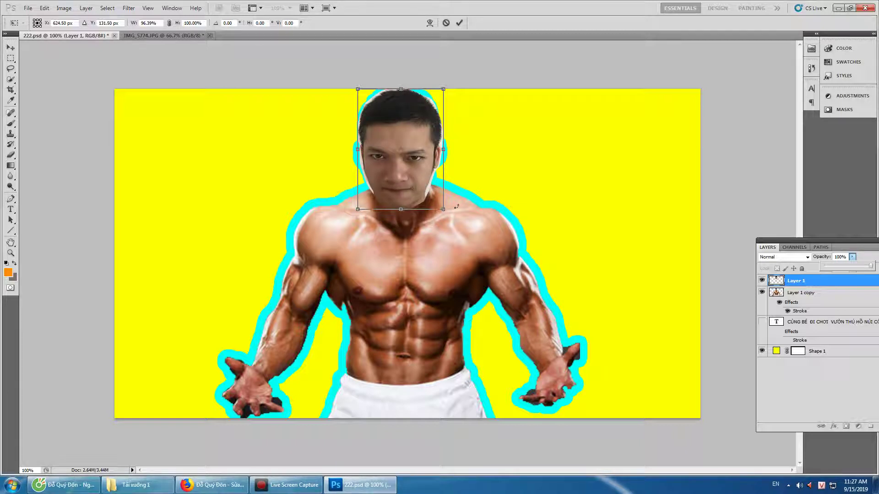
left_click(11, 48)
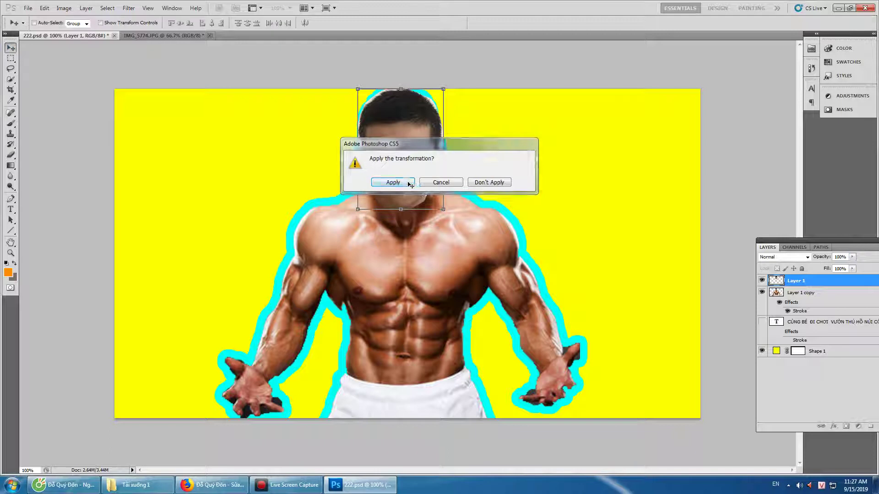
Apply the face's new size and position, zoom in, and dismiss the Facebook notification
left_click(393, 183)
scroll(437, 204, "up", 4)
scroll(418, 153, "up", 2)
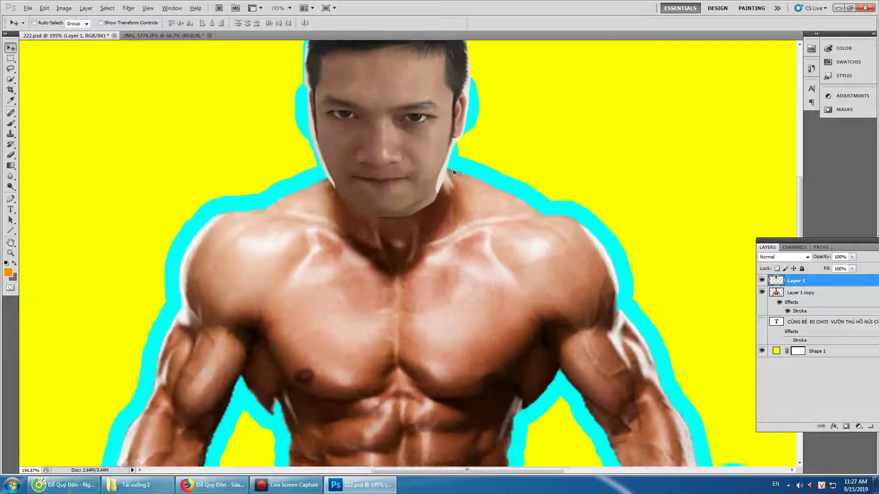
scroll(638, 137, "up", 1)
scroll(549, 204, "up", 1)
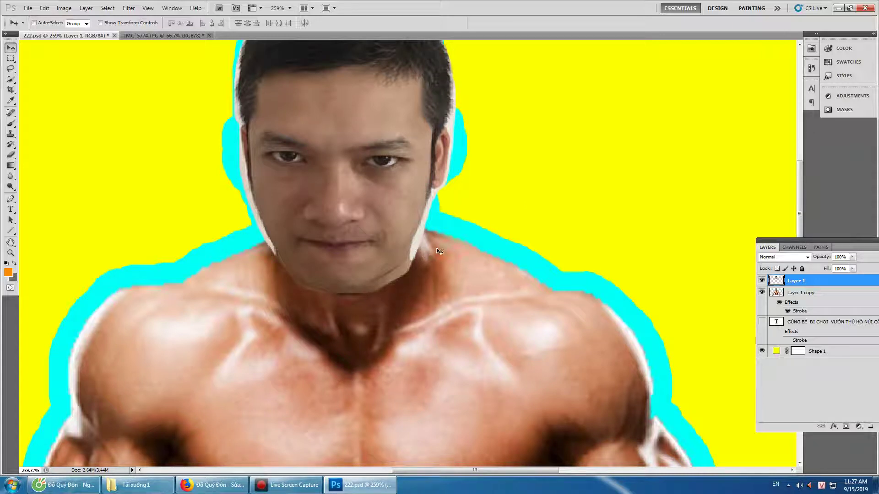
scroll(440, 251, "up", 2)
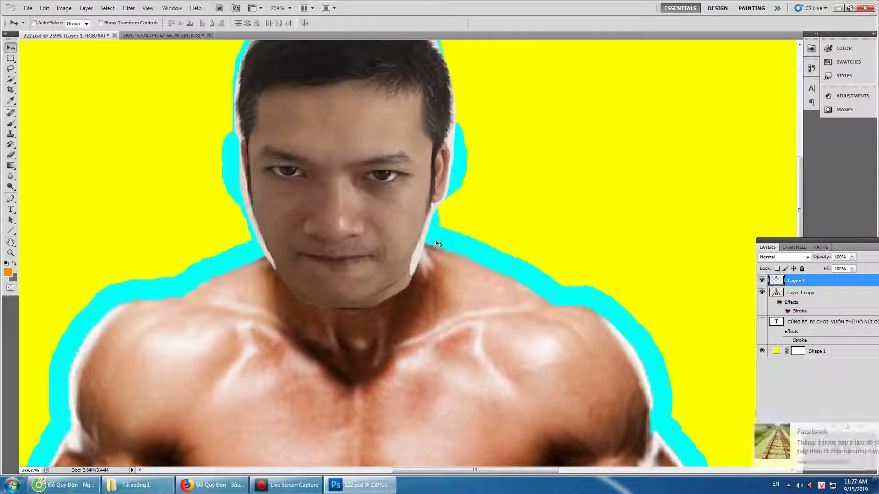
left_click(865, 429)
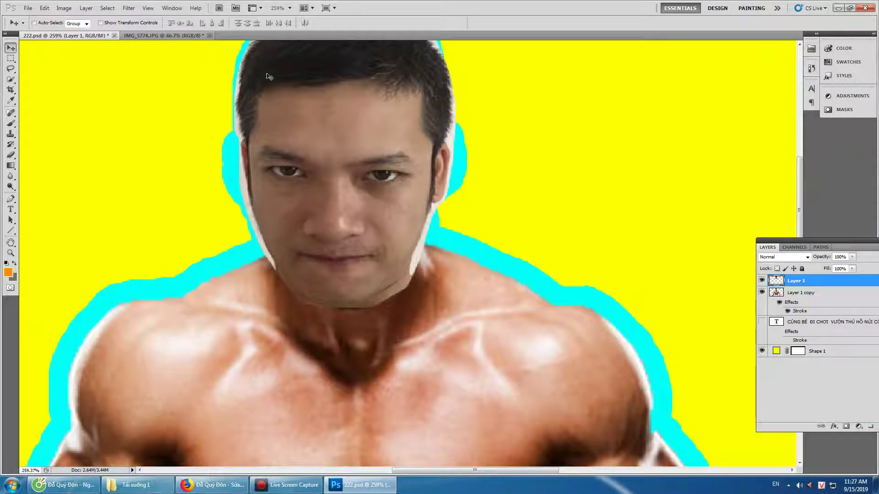
left_click(64, 8)
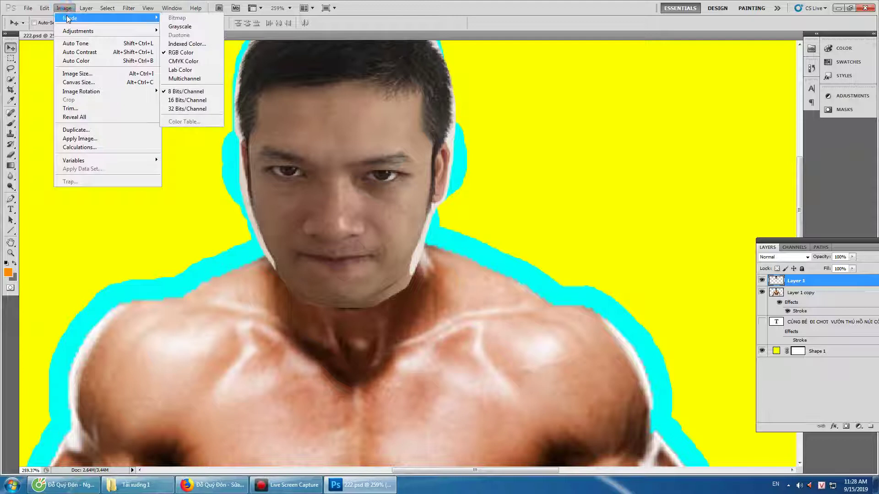
mouse_move(78, 31)
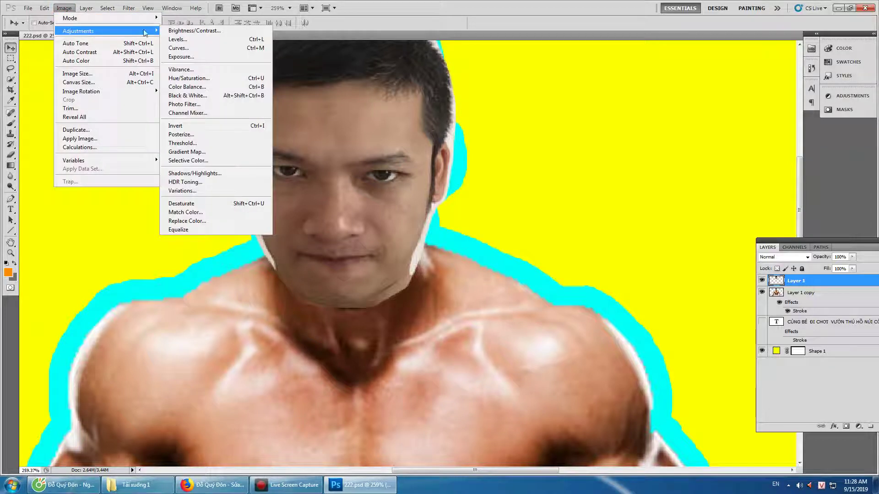
Apply Hue/Saturation to the face: hue -7, saturation about +19, slight lightness tweak
left_click(179, 81)
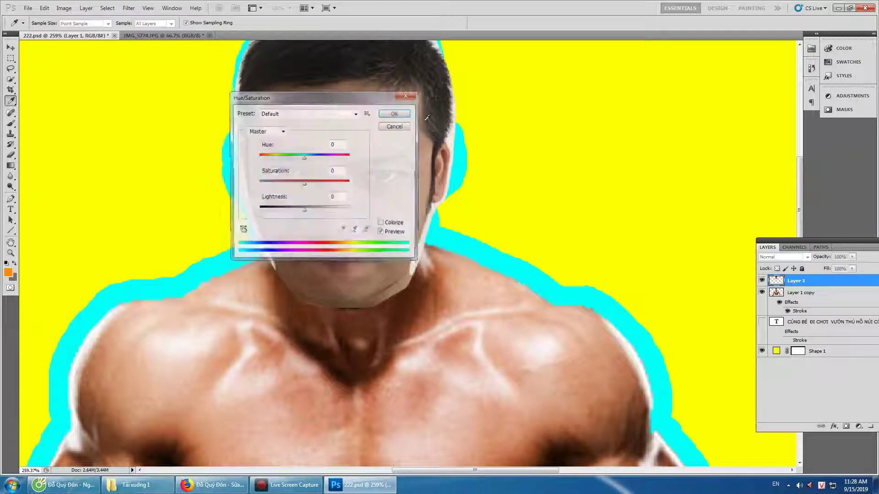
left_click_drag(356, 95, 635, 64)
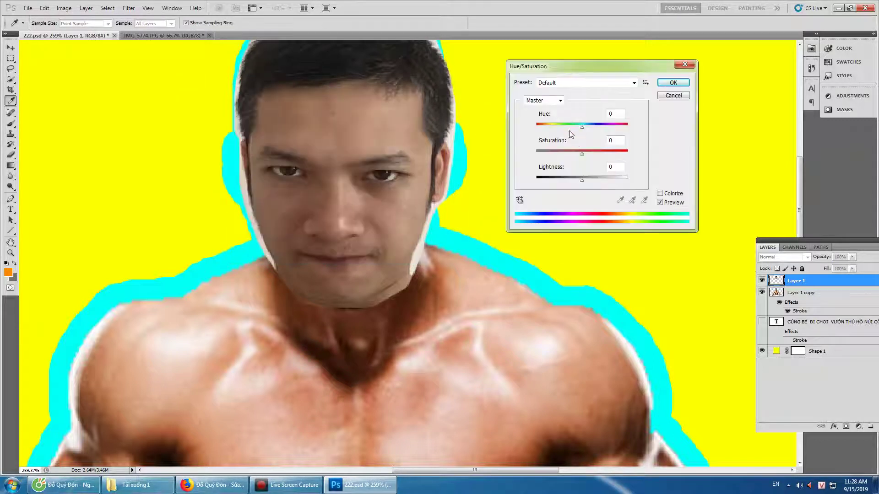
left_click_drag(582, 129, 580, 129)
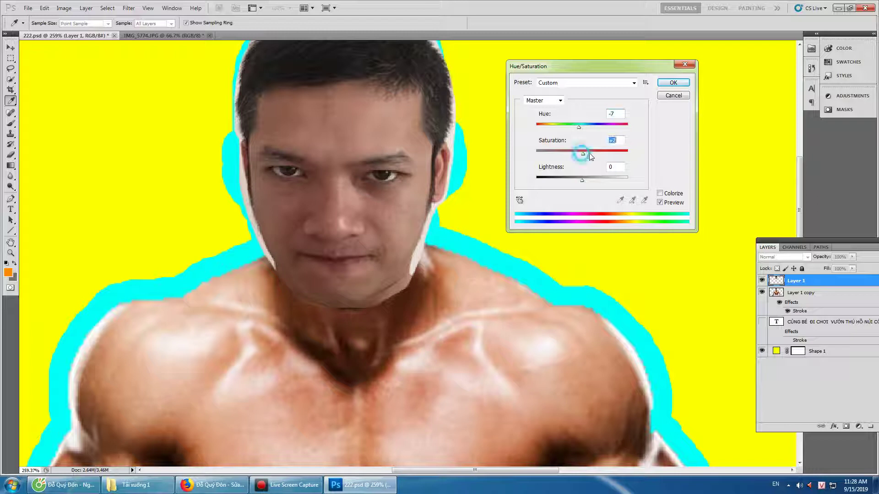
mouse_move(583, 156)
left_mouse_down()
mouse_move(602, 156)
mouse_move(592, 158)
left_mouse_up()
mouse_move(589, 158)
left_mouse_down()
mouse_move(564, 184)
mouse_move(584, 183)
left_mouse_up()
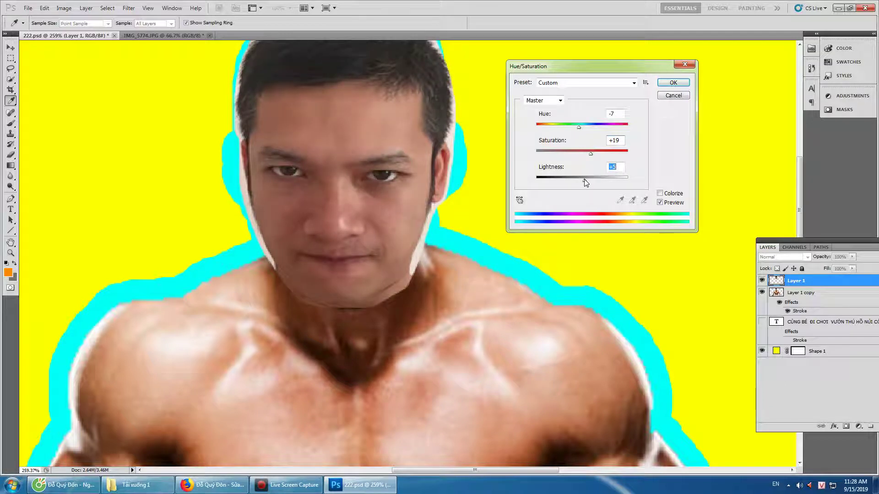
left_click_drag(591, 157, 595, 157)
left_click(674, 82)
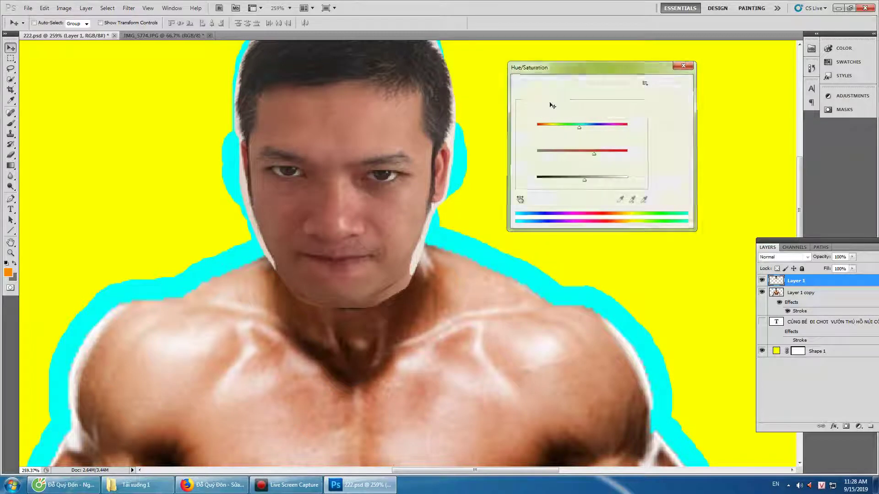
scroll(405, 229, "up", 1)
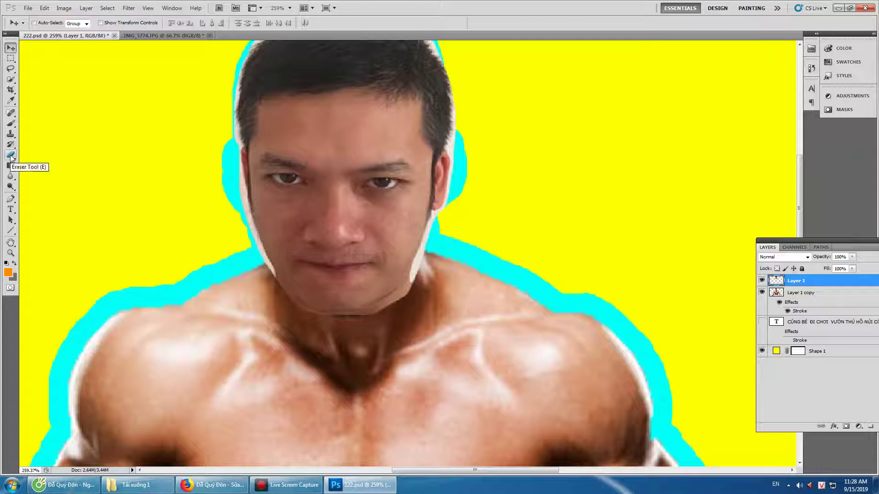
Set up the Eraser Tool with a soft brush at 58% opacity
left_click(11, 156)
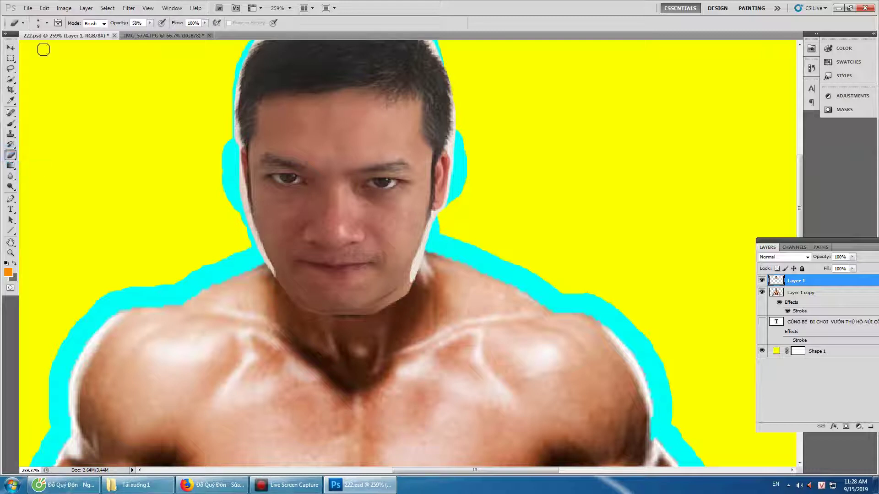
left_click(47, 24)
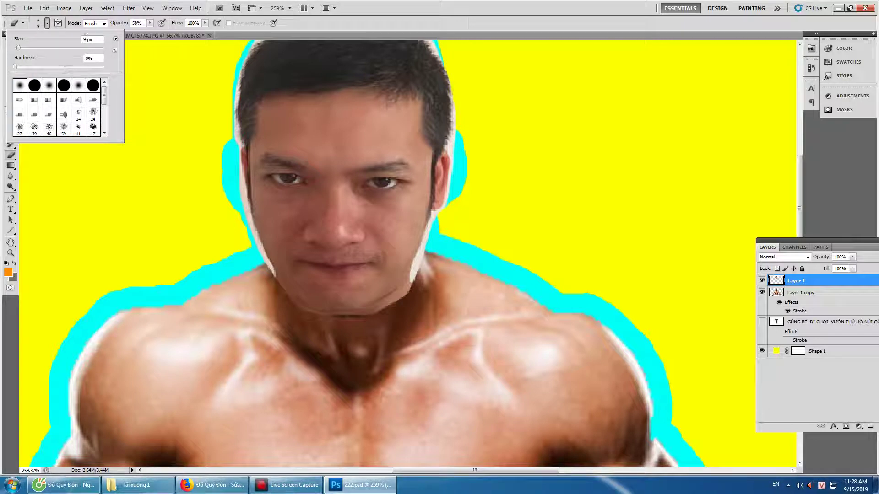
left_click(104, 25)
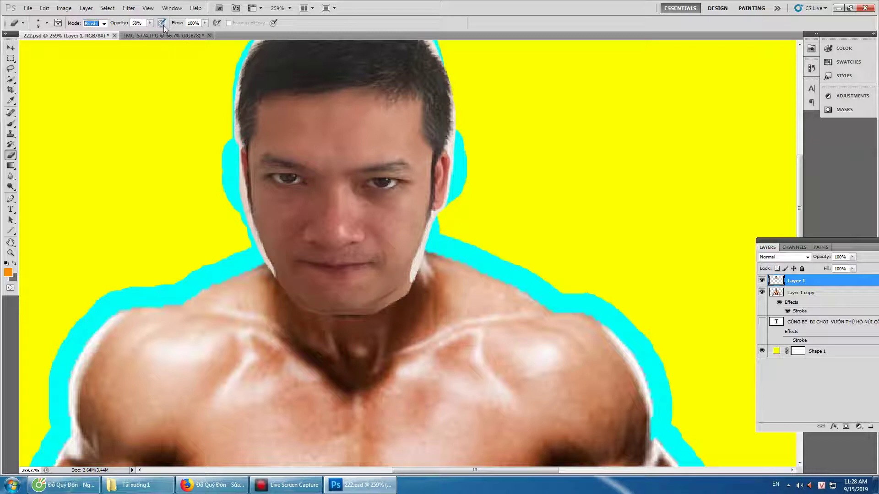
Erase the white fringe along the chin line and under the jaw toward the neck
left_click(416, 278)
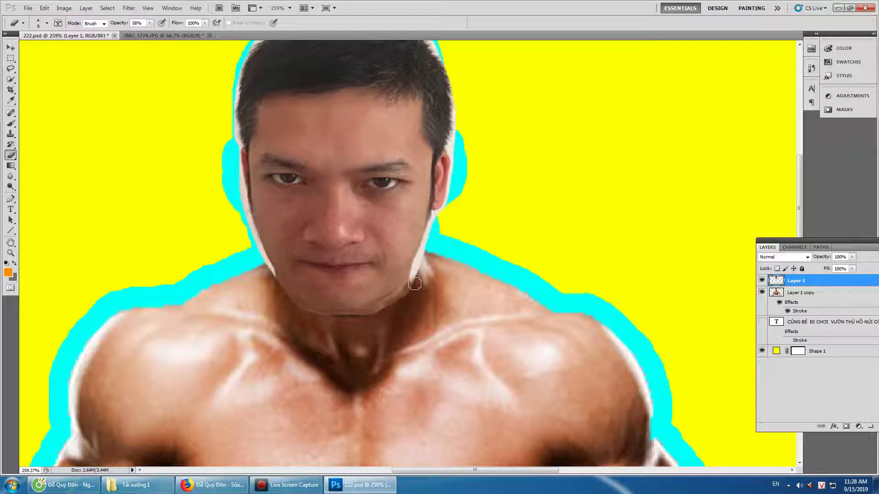
mouse_move(394, 306)
left_mouse_down()
mouse_move(366, 316)
mouse_move(407, 293)
mouse_move(410, 300)
mouse_move(381, 315)
mouse_move(384, 305)
left_mouse_up()
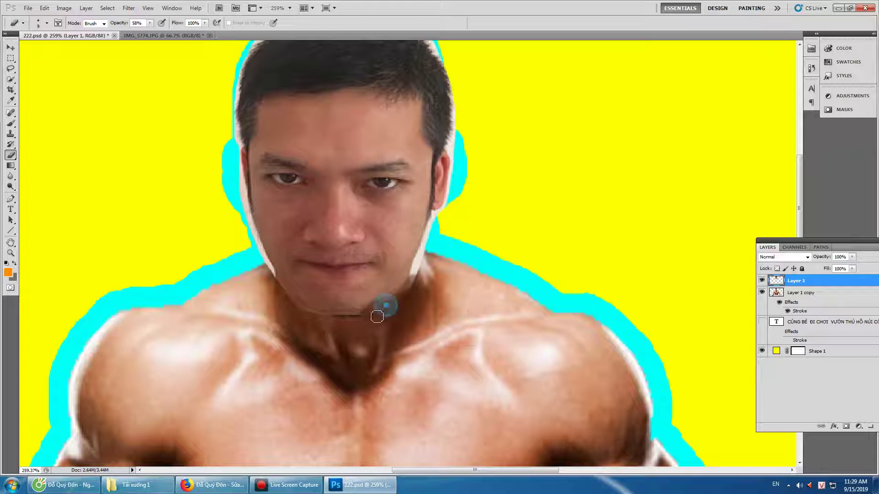
left_click_drag(426, 257, 414, 286)
mouse_move(426, 257)
left_mouse_down()
mouse_move(400, 290)
mouse_move(417, 268)
mouse_move(408, 292)
left_mouse_up()
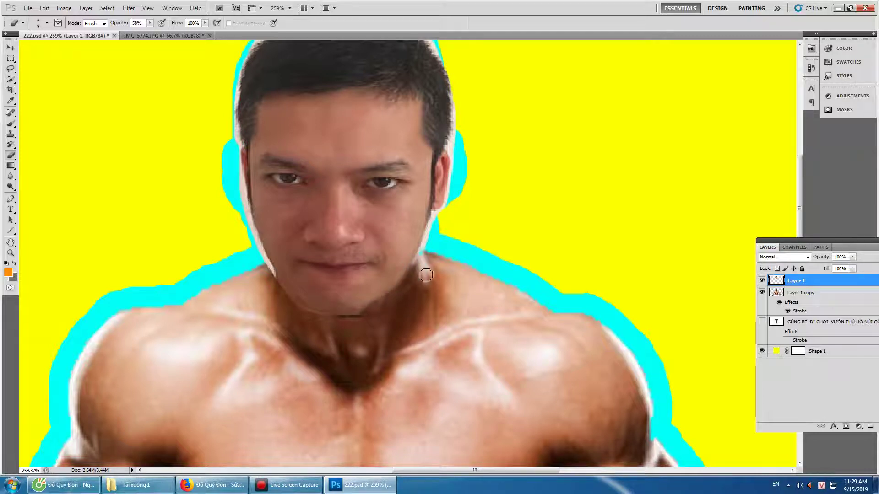
scroll(409, 289, "up", 2)
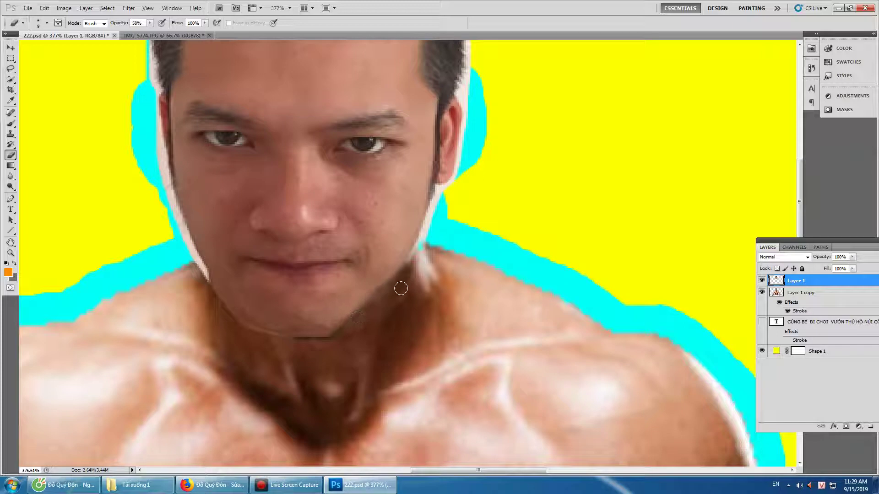
Erase the pale edge along the left jawline and chin, lightening the dark line underneath
mouse_move(434, 266)
left_mouse_down()
mouse_move(434, 211)
mouse_move(463, 158)
mouse_move(464, 88)
left_mouse_up()
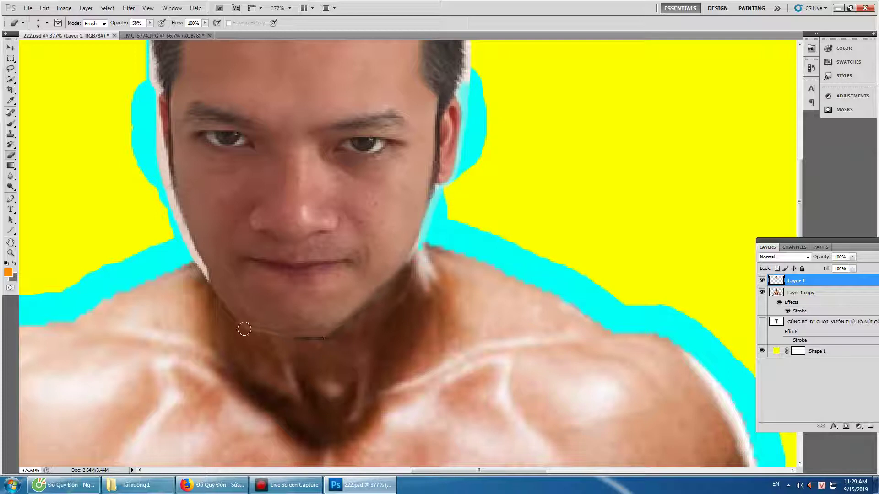
mouse_move(270, 336)
left_mouse_down()
mouse_move(236, 314)
mouse_move(197, 263)
left_mouse_up()
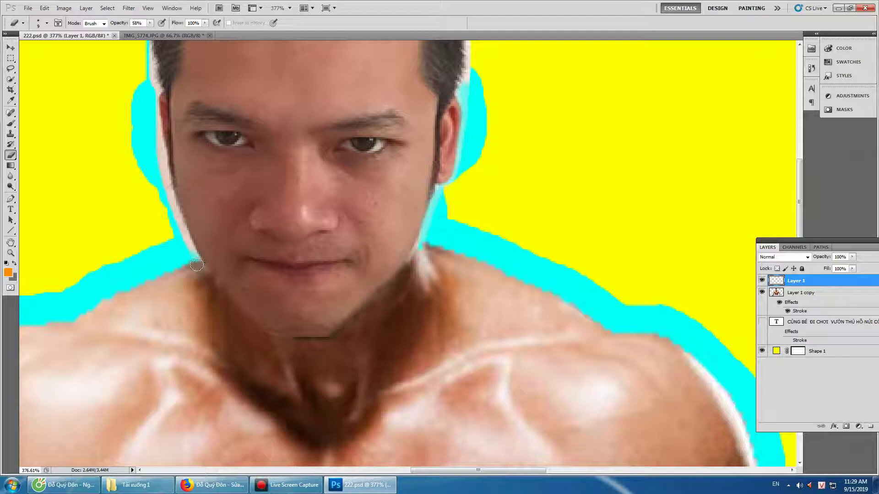
mouse_move(275, 339)
left_mouse_down()
mouse_move(246, 330)
mouse_move(222, 307)
left_mouse_up()
mouse_move(347, 337)
left_mouse_down()
mouse_move(273, 350)
mouse_move(338, 341)
left_mouse_up()
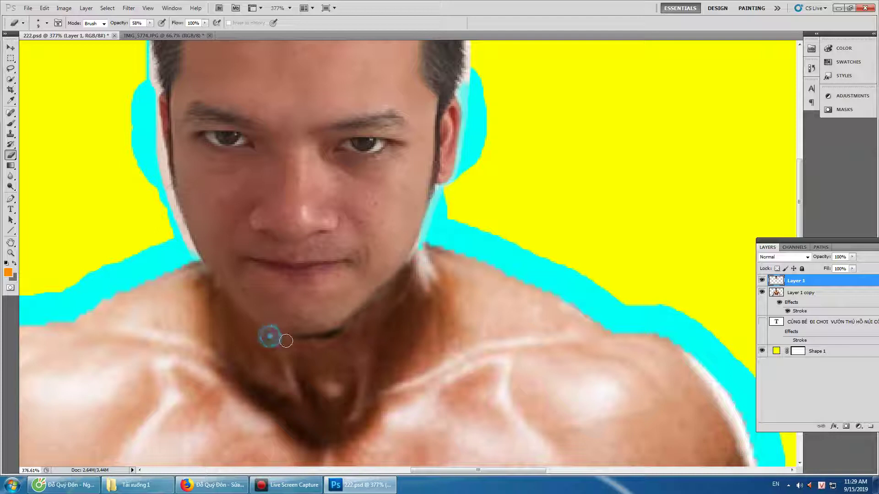
left_click_drag(279, 336, 289, 342)
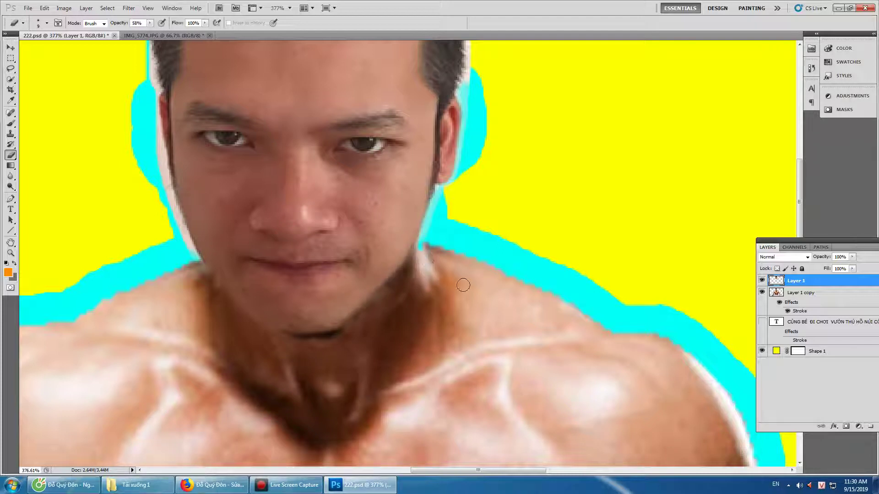
Erase the white halo along the face's left edge and the right temple
scroll(432, 299, "down", 1)
scroll(425, 295, "down", 1)
scroll(426, 295, "down", 1)
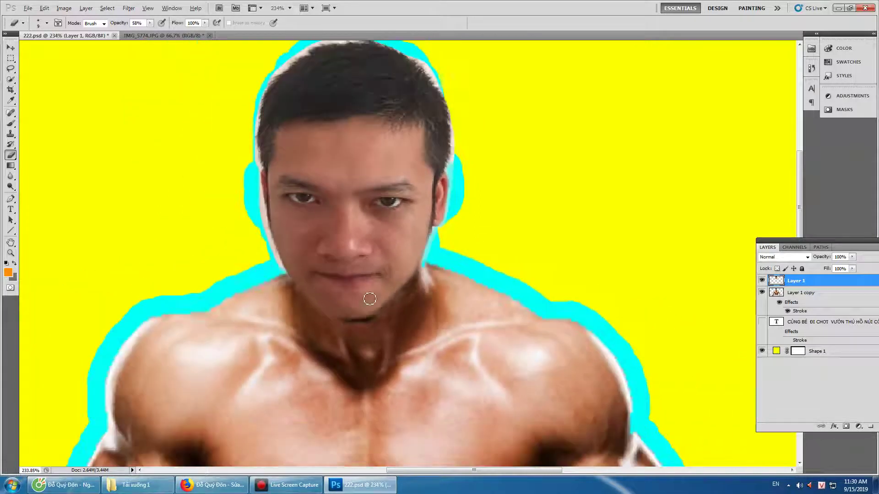
scroll(284, 259, "up", 2)
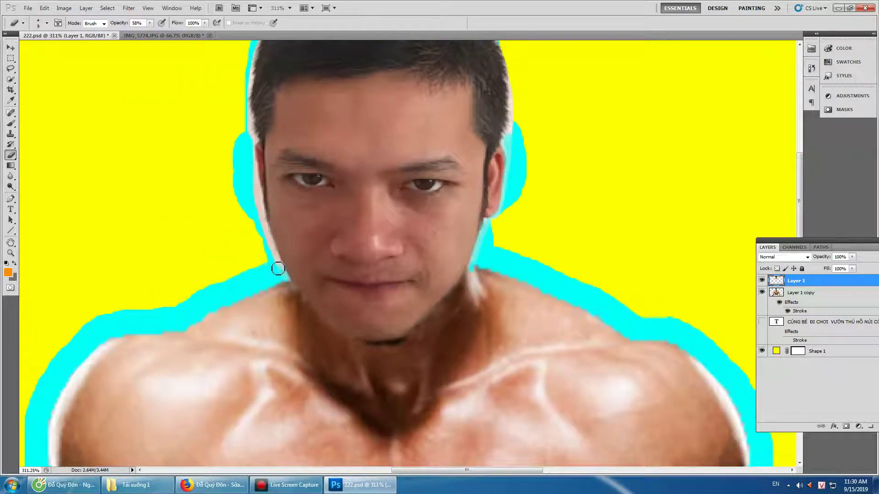
left_click_drag(272, 246, 248, 110)
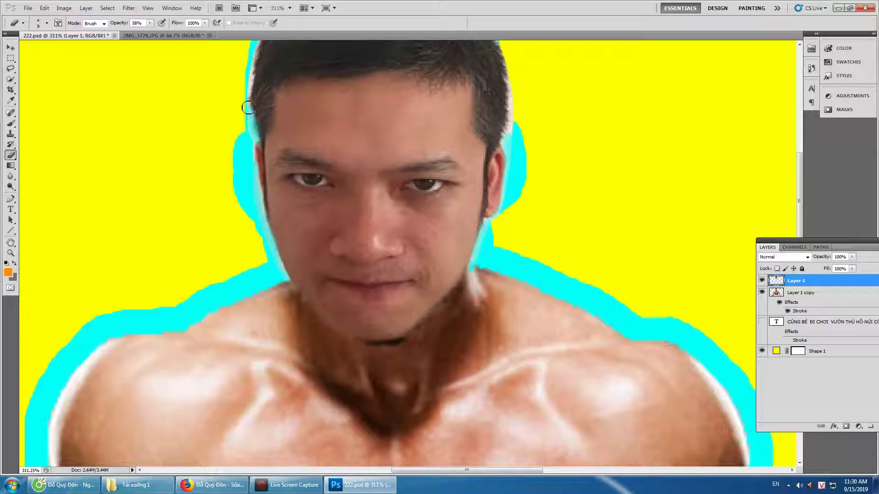
mouse_move(533, 128)
left_mouse_down()
mouse_move(511, 130)
mouse_move(514, 84)
left_mouse_up()
Erase the white fringe along the top of the hair and left temple, then zoom out
scroll(523, 220, "down", 2)
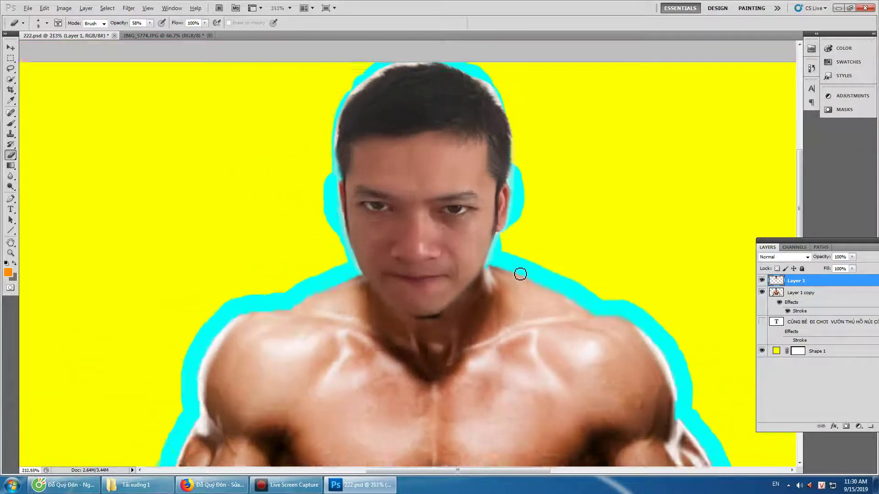
scroll(518, 272, "down", 2)
scroll(431, 95, "up", 2)
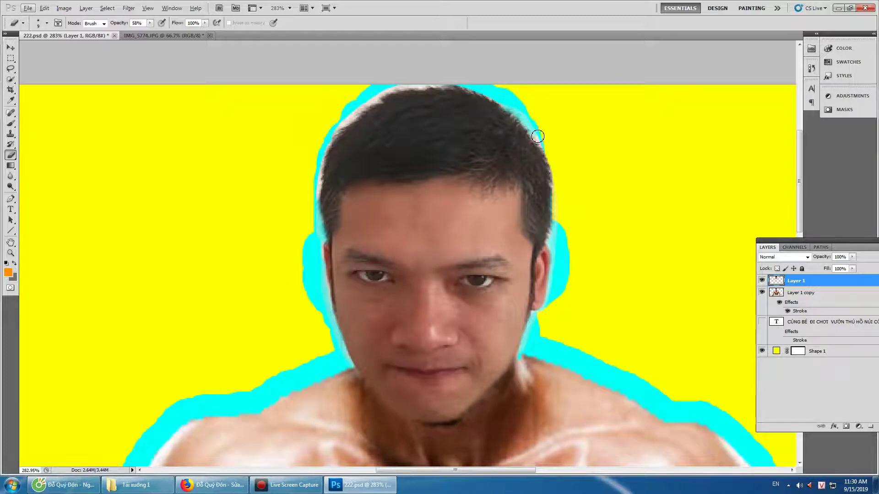
left_click(448, 94)
mouse_move(442, 87)
left_mouse_down()
mouse_move(373, 98)
mouse_move(331, 157)
left_mouse_up()
left_click_drag(319, 193, 319, 188)
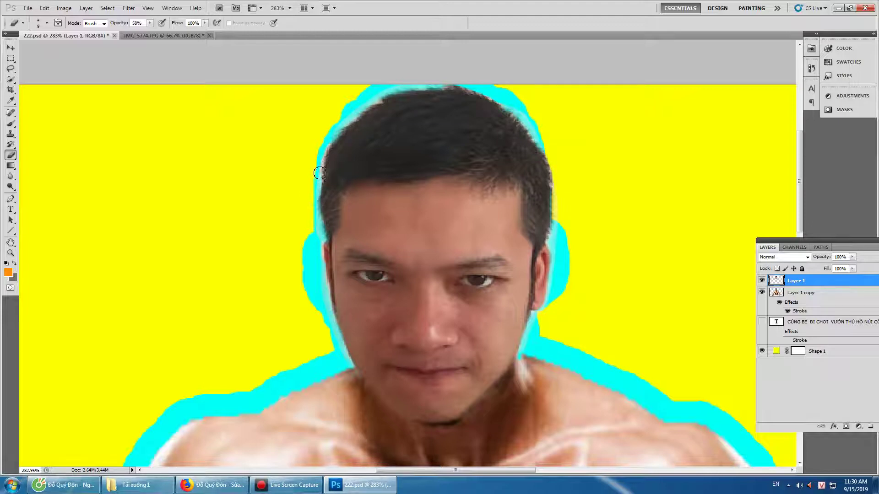
scroll(412, 183, "down", 3)
scroll(458, 192, "down", 3)
Save the thumbnail as a JPEG named 333 with default quality, then show the desktop
scroll(491, 196, "down", 3)
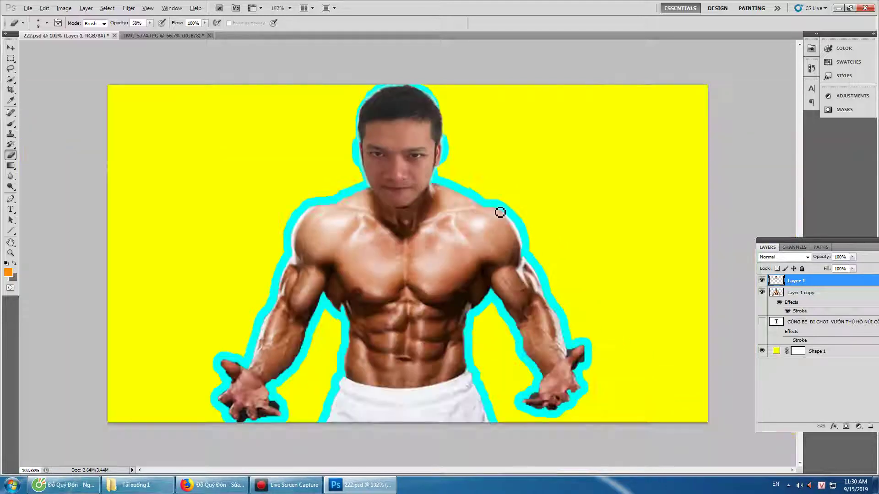
key("alt")
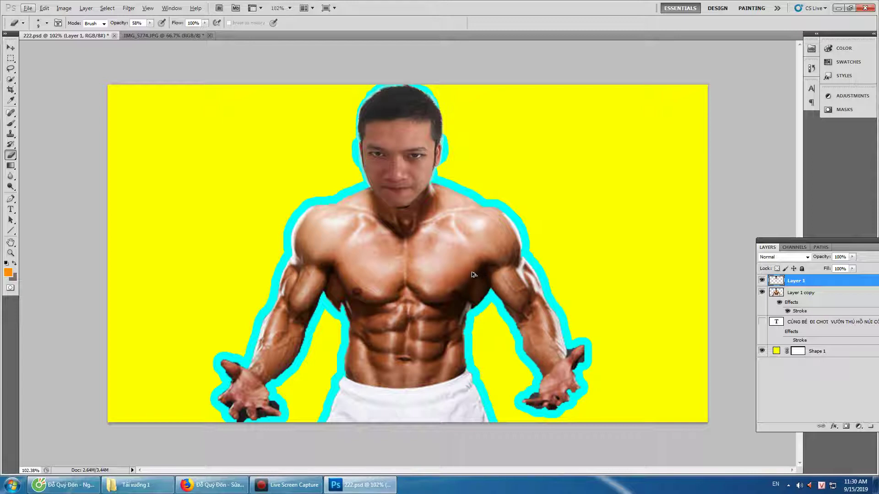
key("ctrl+shift+s")
left_click(455, 259)
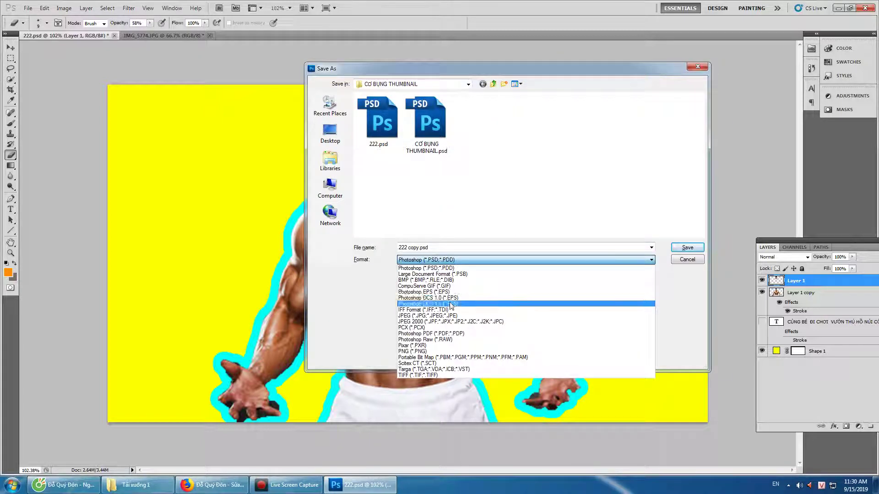
left_click(446, 316)
left_click(439, 248)
type("33")
key("Return")
left_click(492, 134)
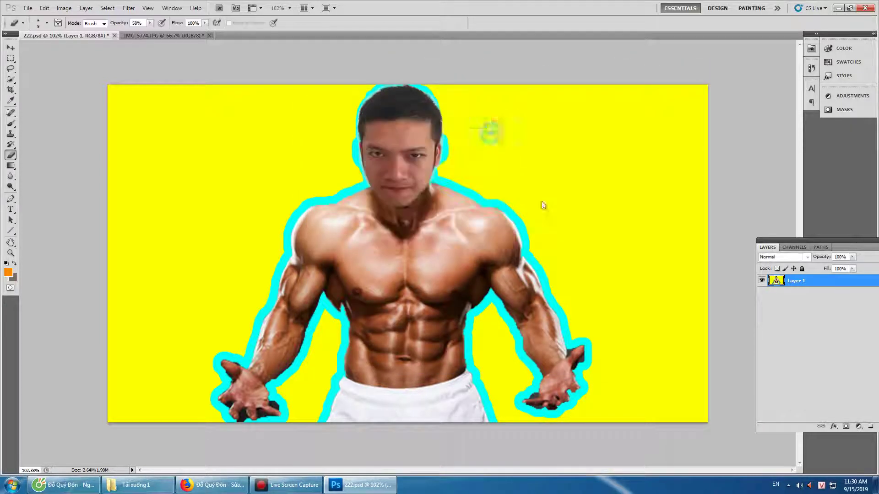
key("super+d")
Review 333.JPG from the CƠ BUNG THUMBNAIL folder as a full-screen slideshow, then return to Firefox
double_click(551, 27)
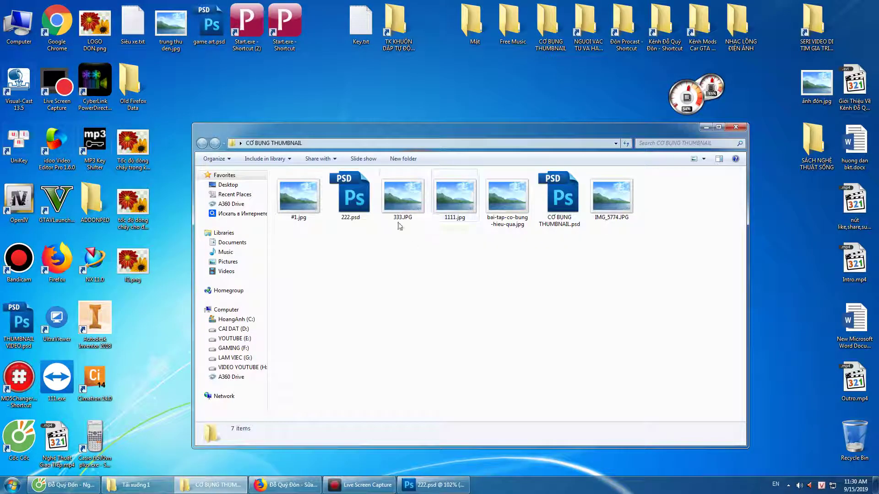
double_click(399, 220)
scroll(491, 251, "up", 2)
scroll(491, 255, "down", 2)
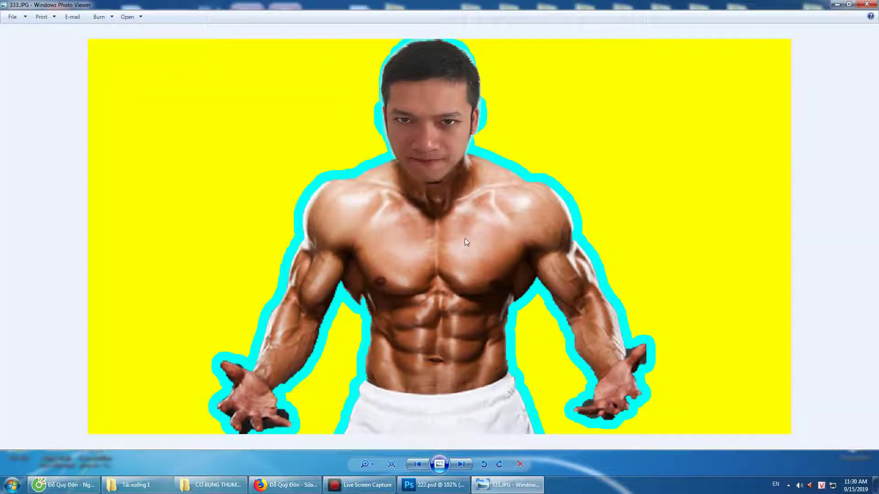
left_click(439, 464)
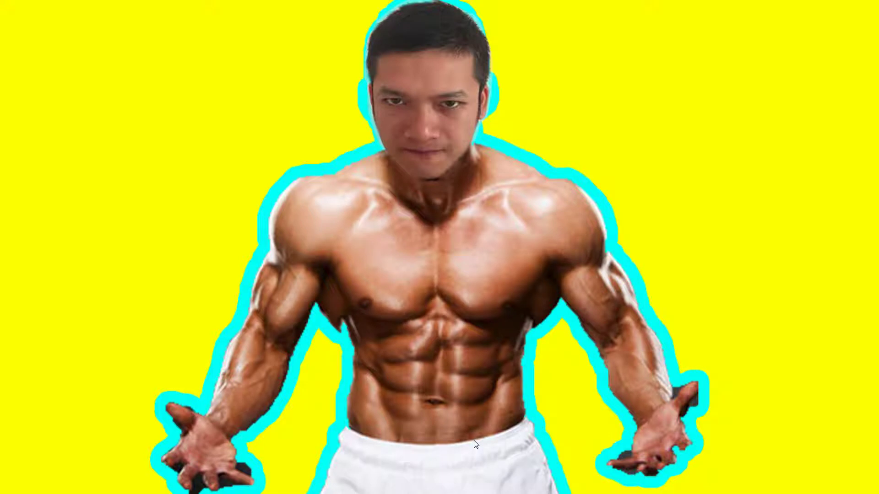
key("Escape")
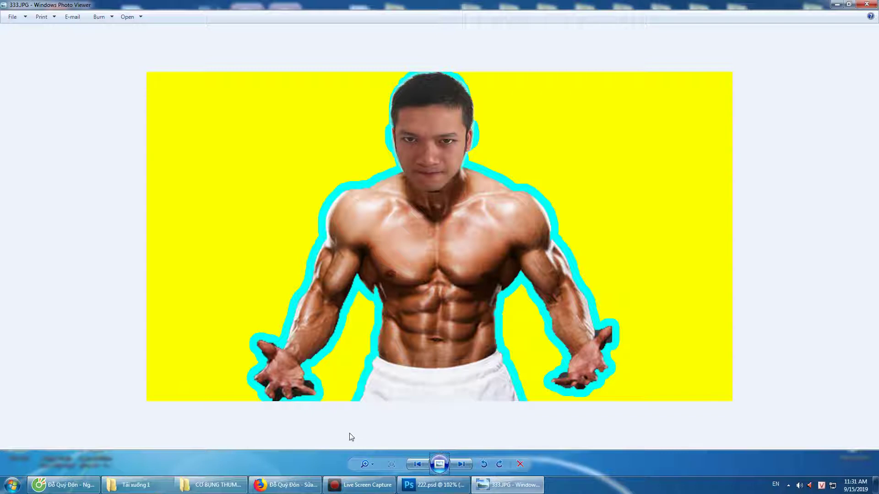
left_click(314, 490)
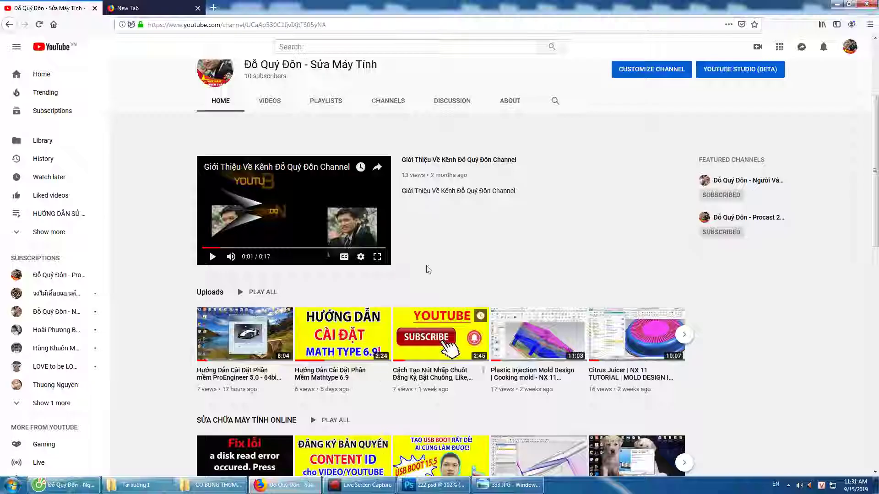